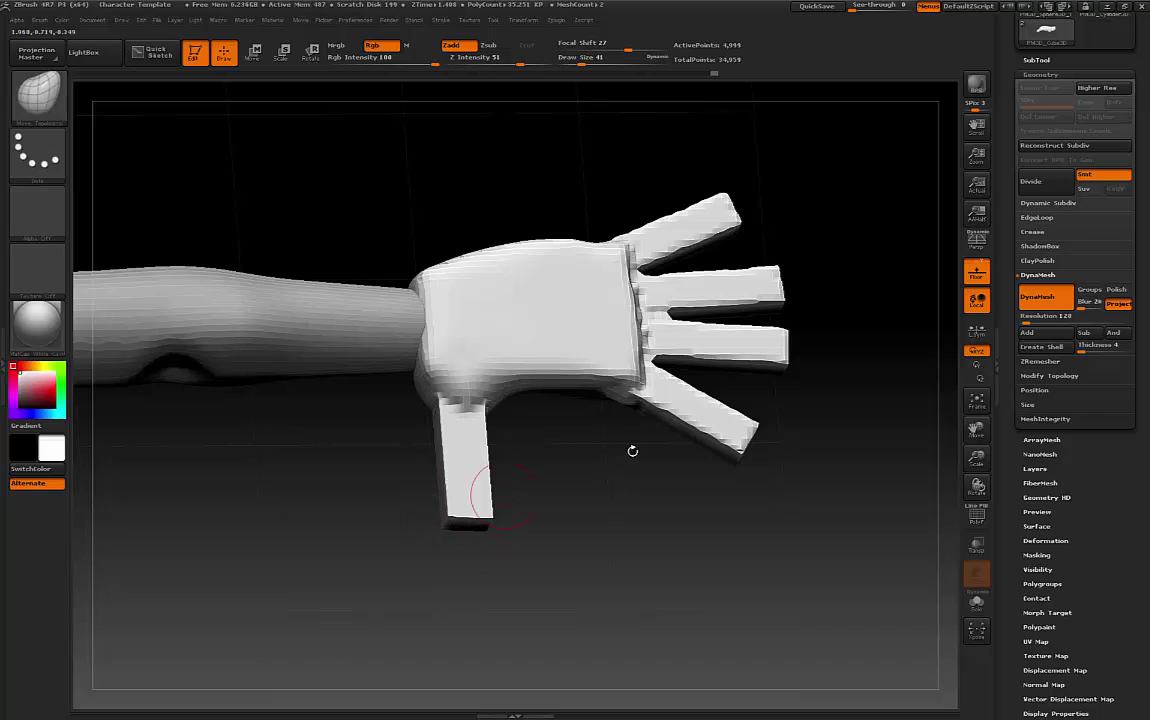
Start blending the finger bases into the back of the hand with the ClayBuildup brush and smooth them
left_click_drag(711, 193, 820, 285)
left_click_drag(802, 448, 788, 341)
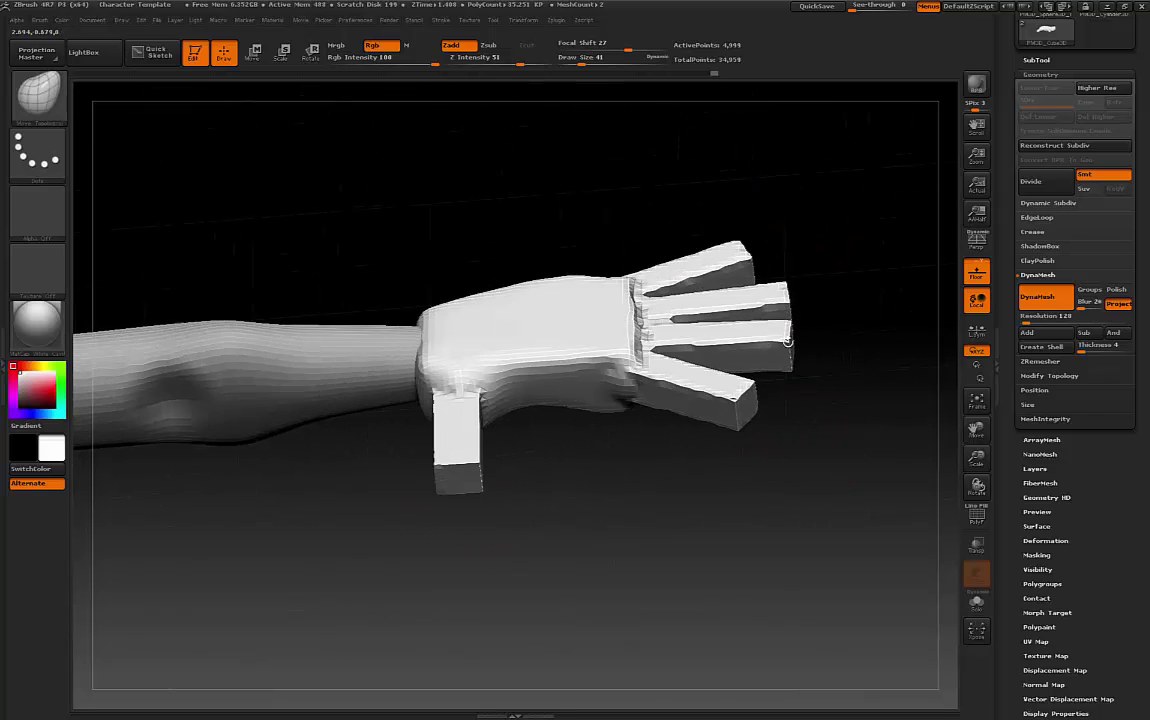
key("b")
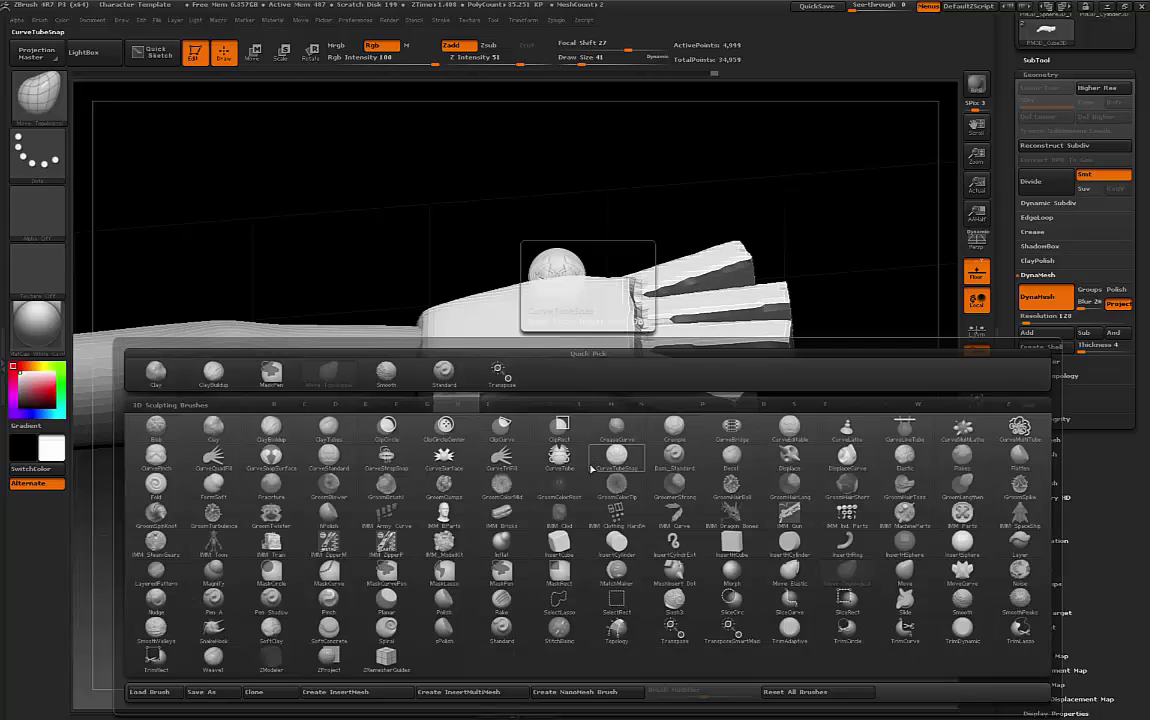
key("c")
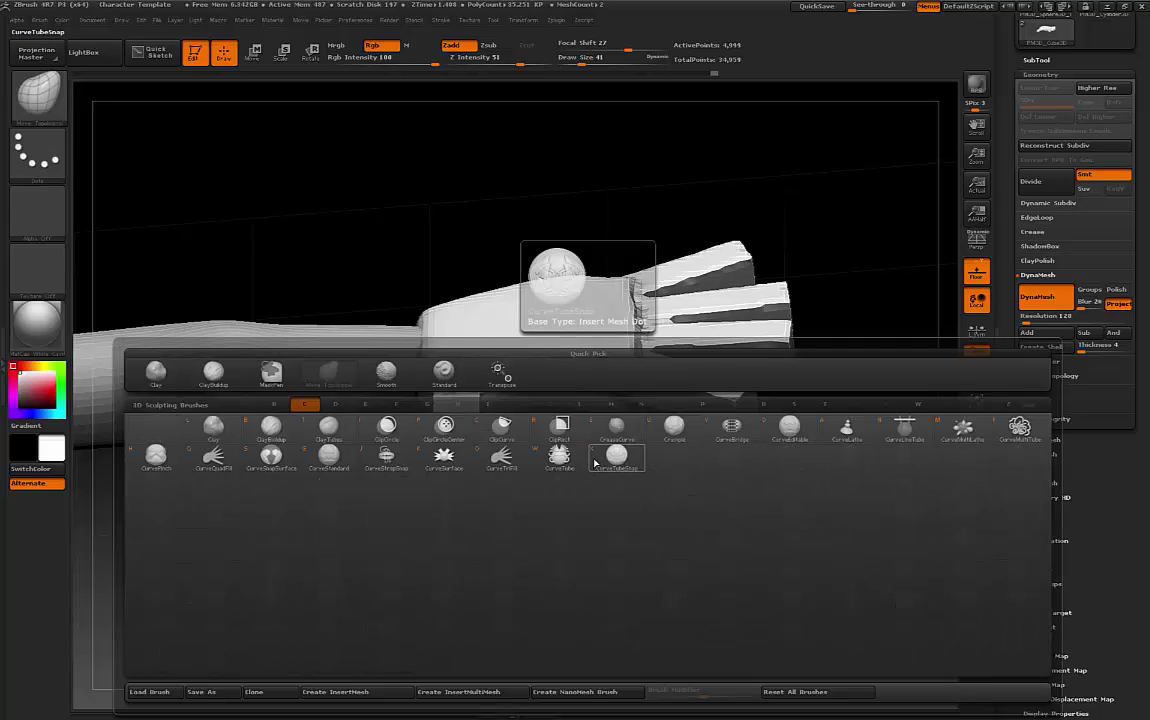
left_click(594, 461)
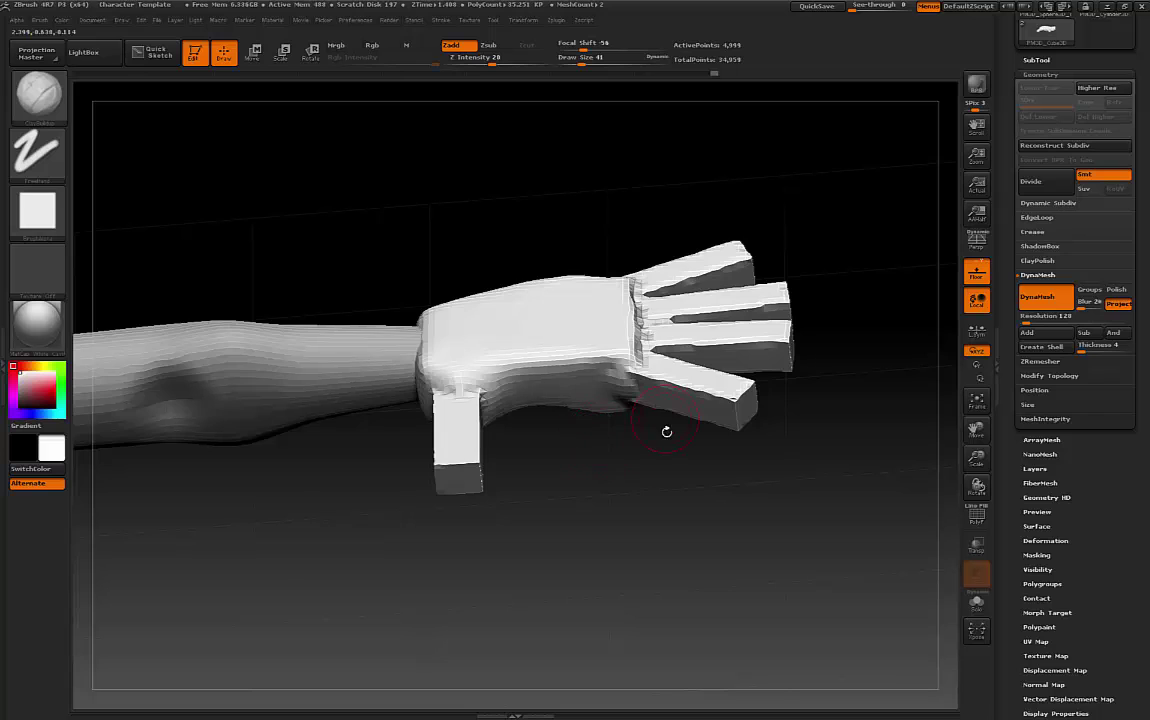
mouse_move(666, 431)
left_mouse_down()
mouse_move(626, 371)
mouse_move(658, 333)
mouse_move(616, 331)
mouse_move(645, 303)
left_mouse_up()
key("shift")
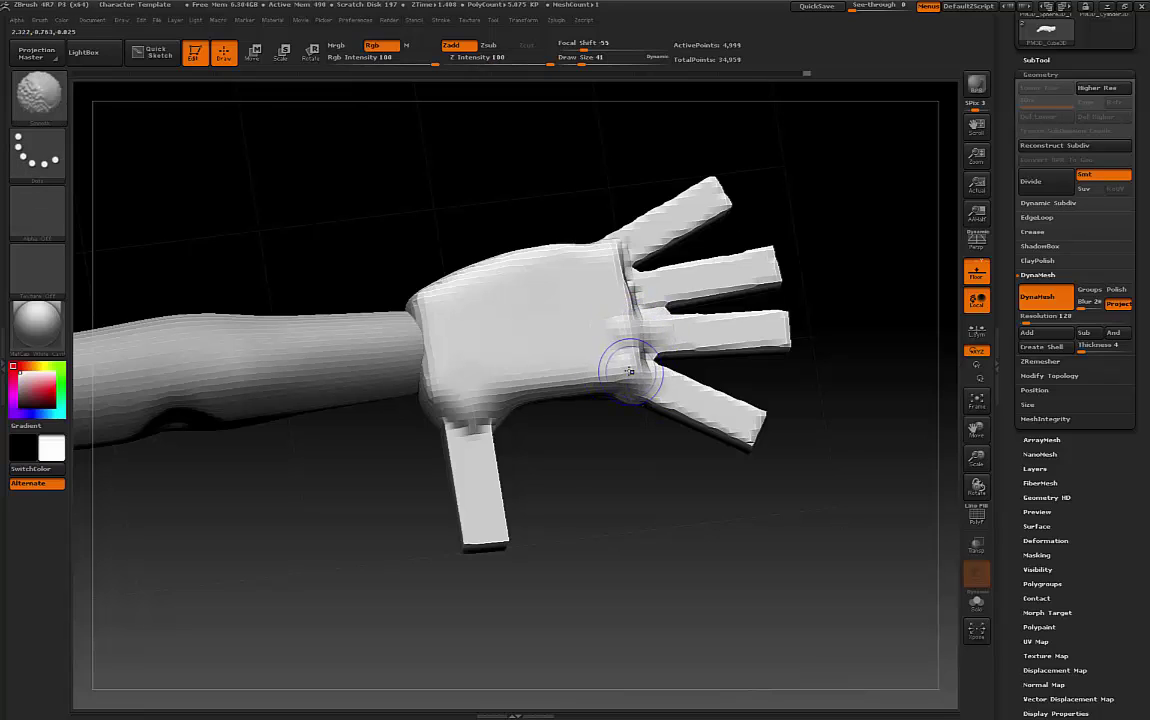
Build up the finger roots along the knuckle line with the ClayBuildup brush at draw size 23
key("b")
key("c")
key("b")
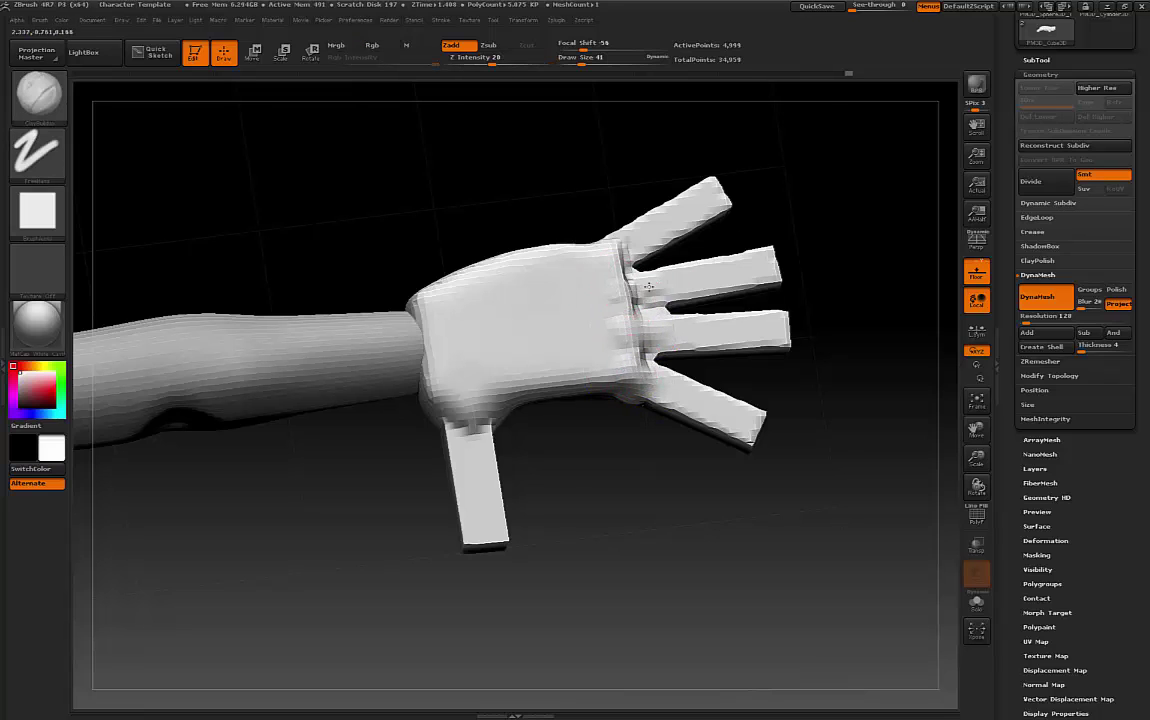
key("b")
key("s")
key("t")
key("b")
key("c")
key("b")
key("space")
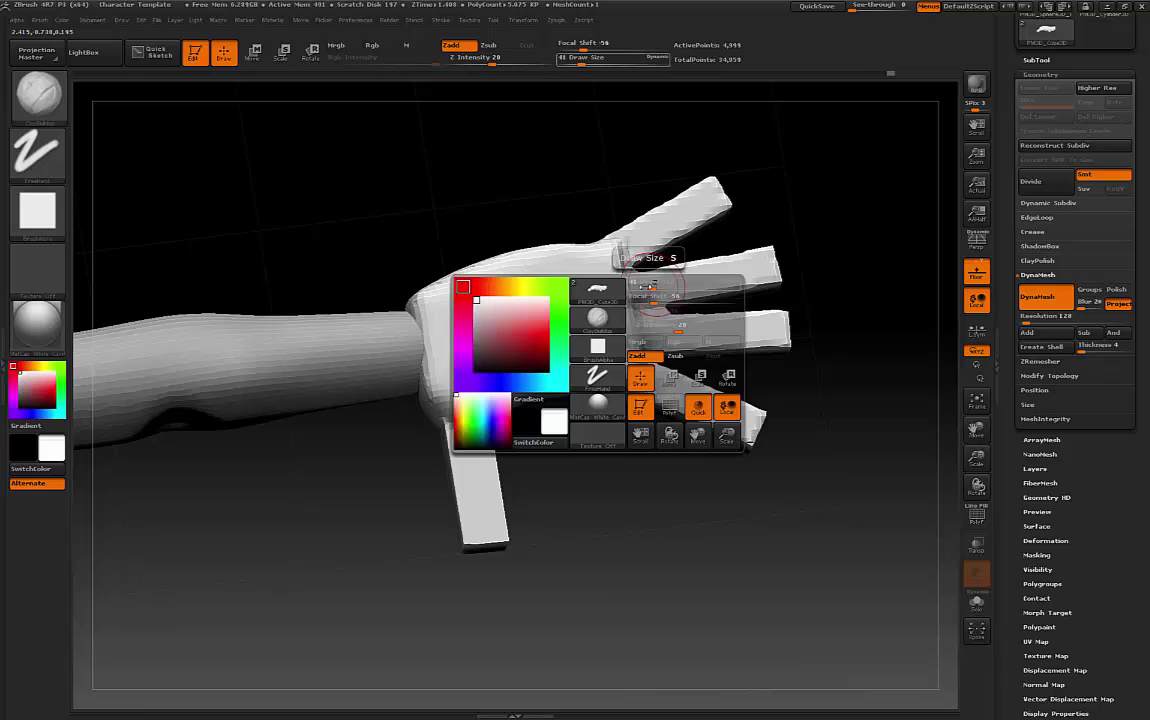
left_click_drag(647, 287, 642, 287)
left_click_drag(785, 223, 775, 262)
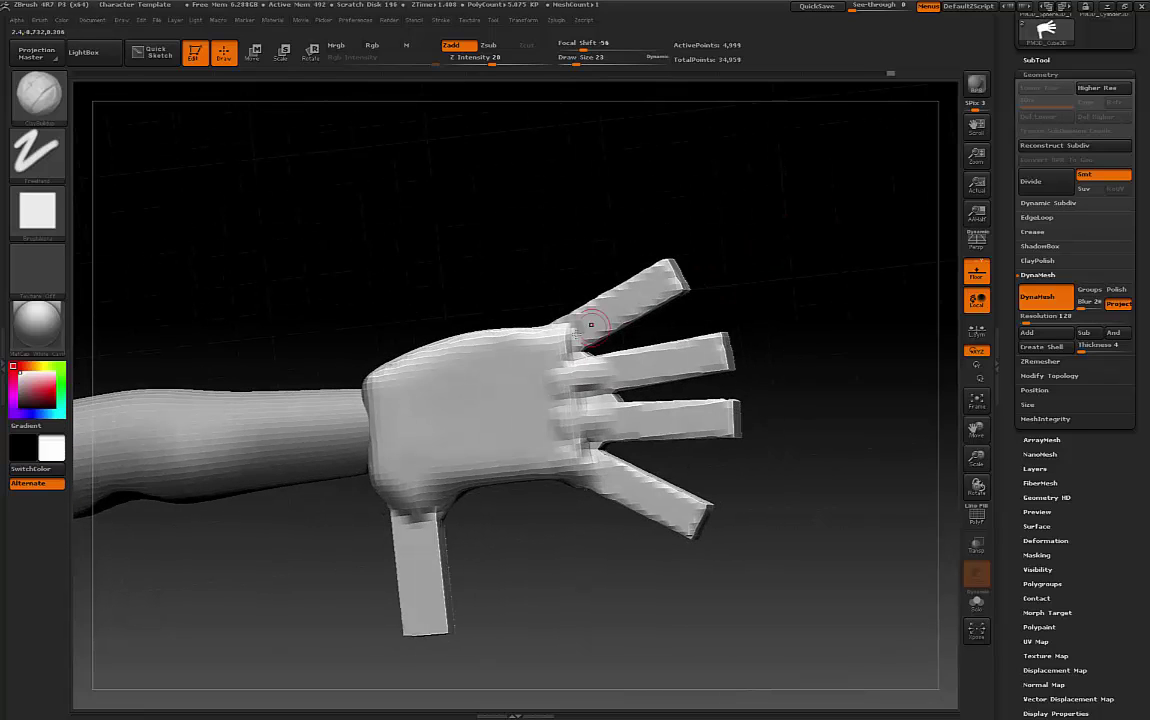
Raise the draw size to 35 and build up the outer finger's base and the thumb's base so they merge into the hand
key("space")
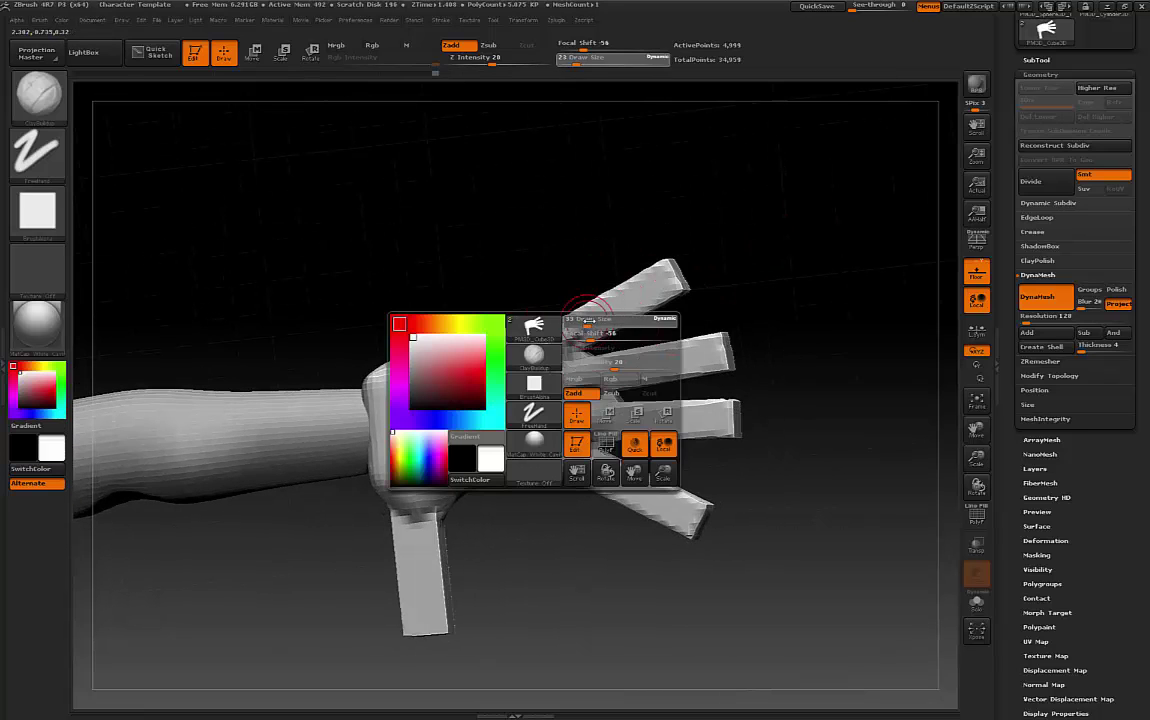
left_click_drag(587, 320, 588, 320)
left_click_drag(558, 340, 578, 325)
mouse_move(555, 560)
left_mouse_down()
mouse_move(539, 570)
mouse_move(488, 467)
mouse_move(497, 474)
left_mouse_up()
mouse_move(608, 493)
left_mouse_down()
mouse_move(507, 553)
mouse_move(545, 562)
left_mouse_up()
Set the draw size to 77 and smooth the blocky tips of the thumb and fingers
key("space")
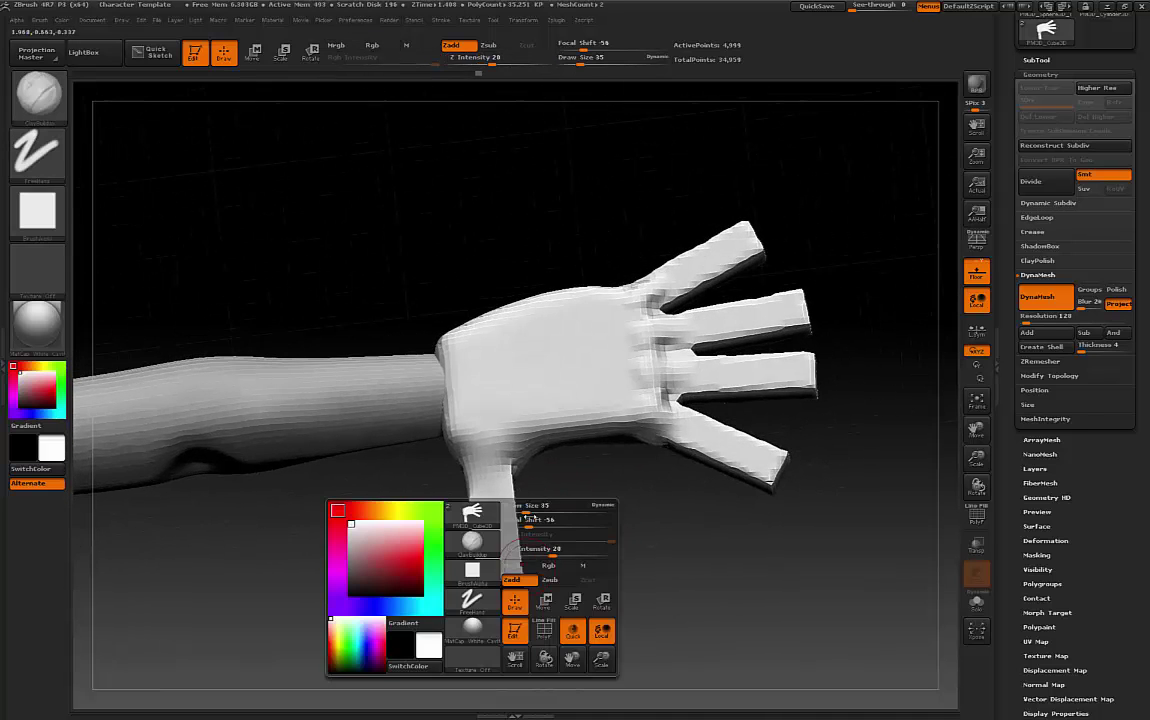
left_click_drag(526, 512, 534, 514)
left_click_drag(504, 574, 501, 581, "shift")
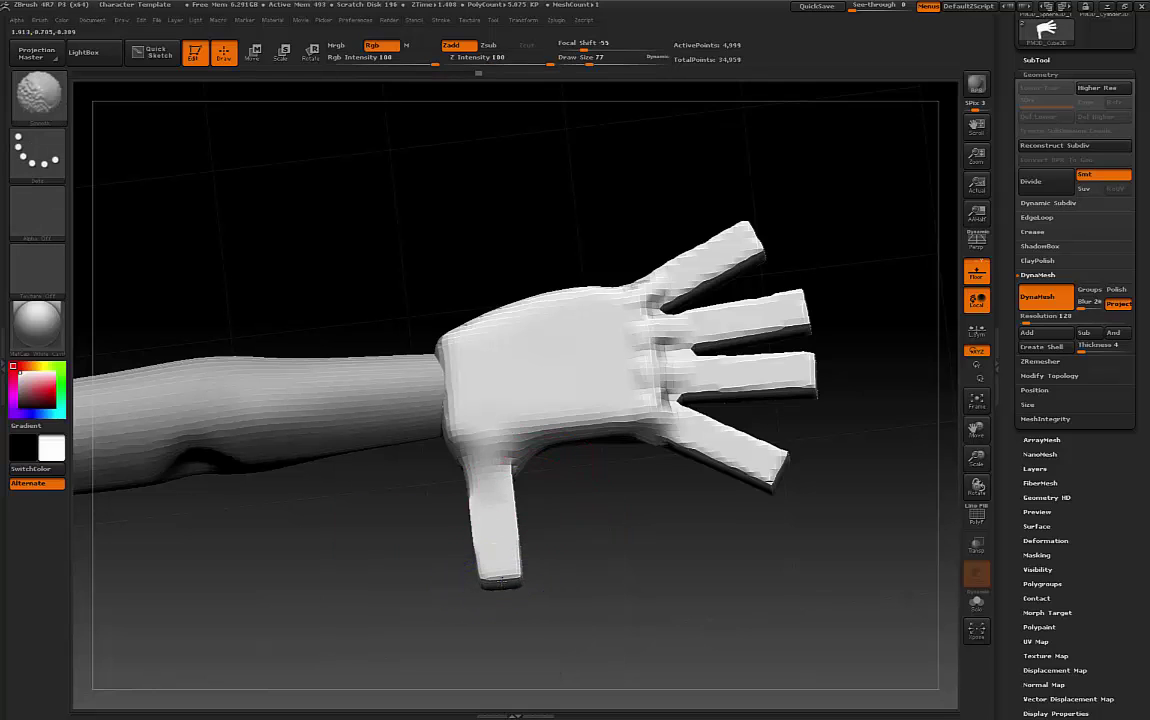
left_click_drag(750, 482, 777, 477, "shift")
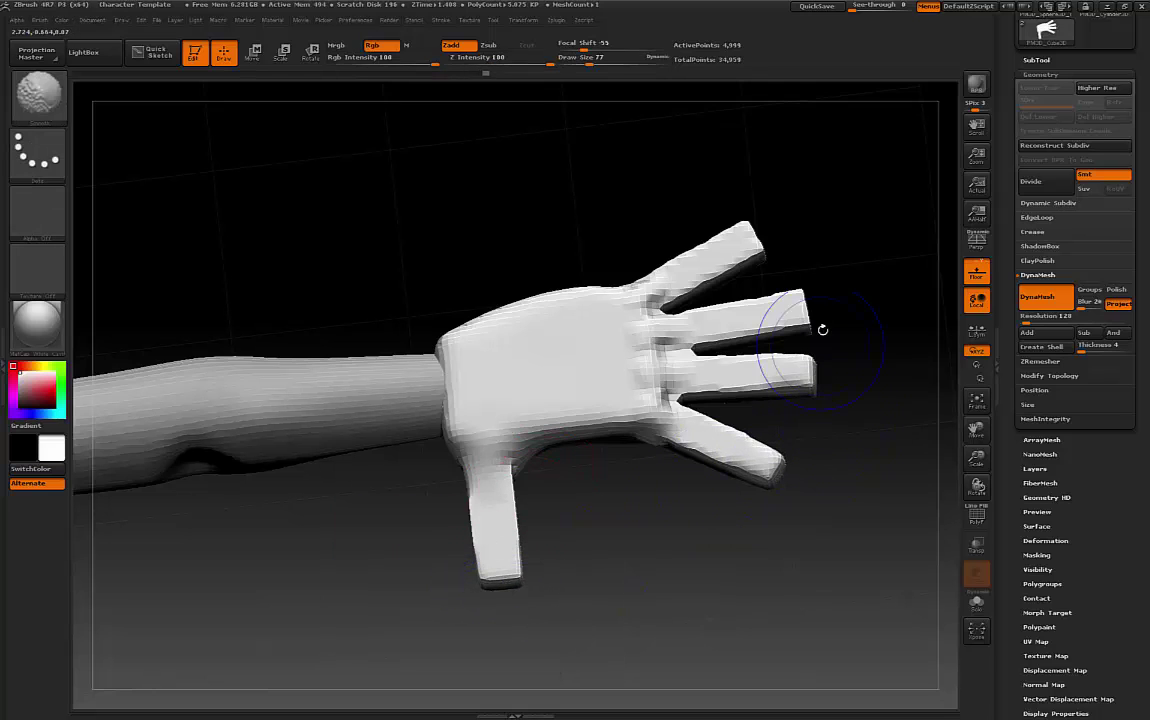
key("b")
key("c")
key("b")
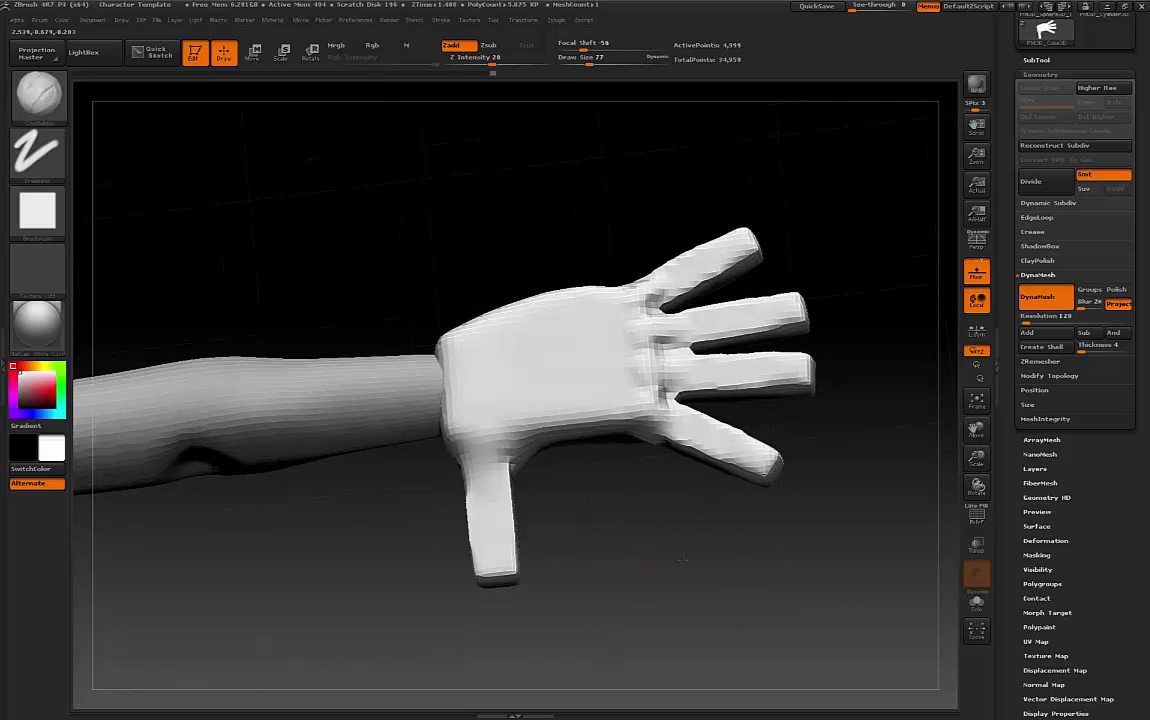
mouse_move(690, 530)
left_mouse_down()
mouse_move(683, 600)
mouse_move(629, 544)
mouse_move(629, 478)
left_mouse_up()
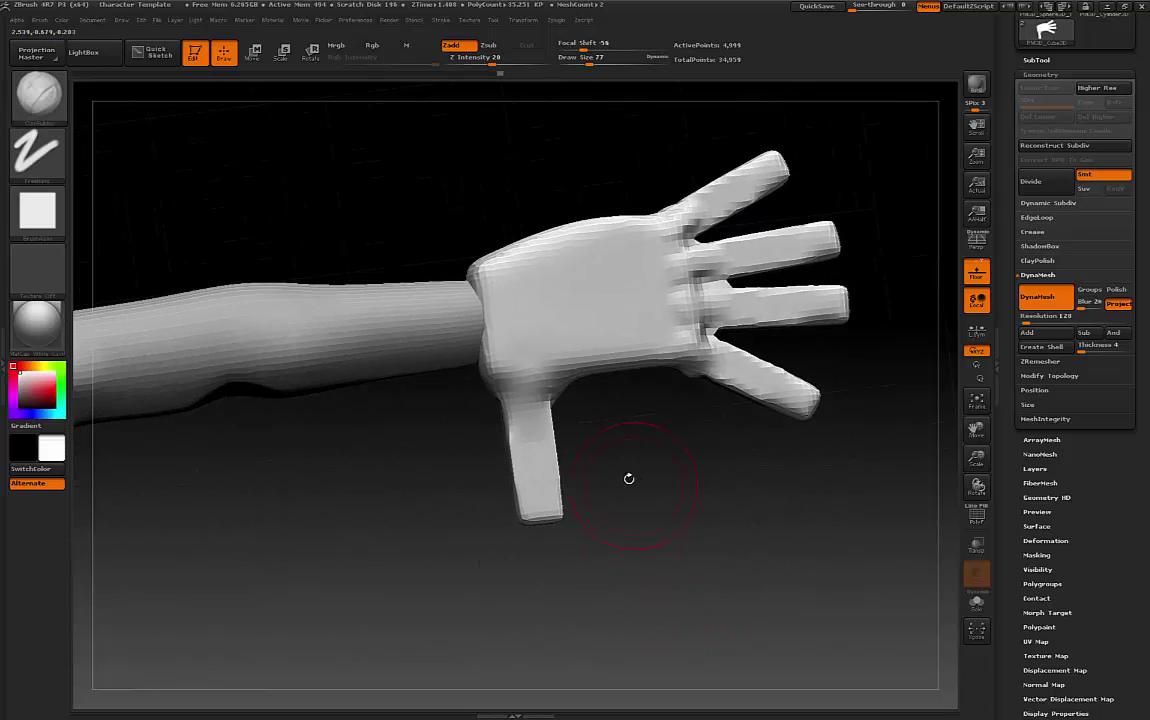
Set the draw size to 116 and swell the tip of the thumb with the Inflate brush
key("b")
key("m")
key("t")
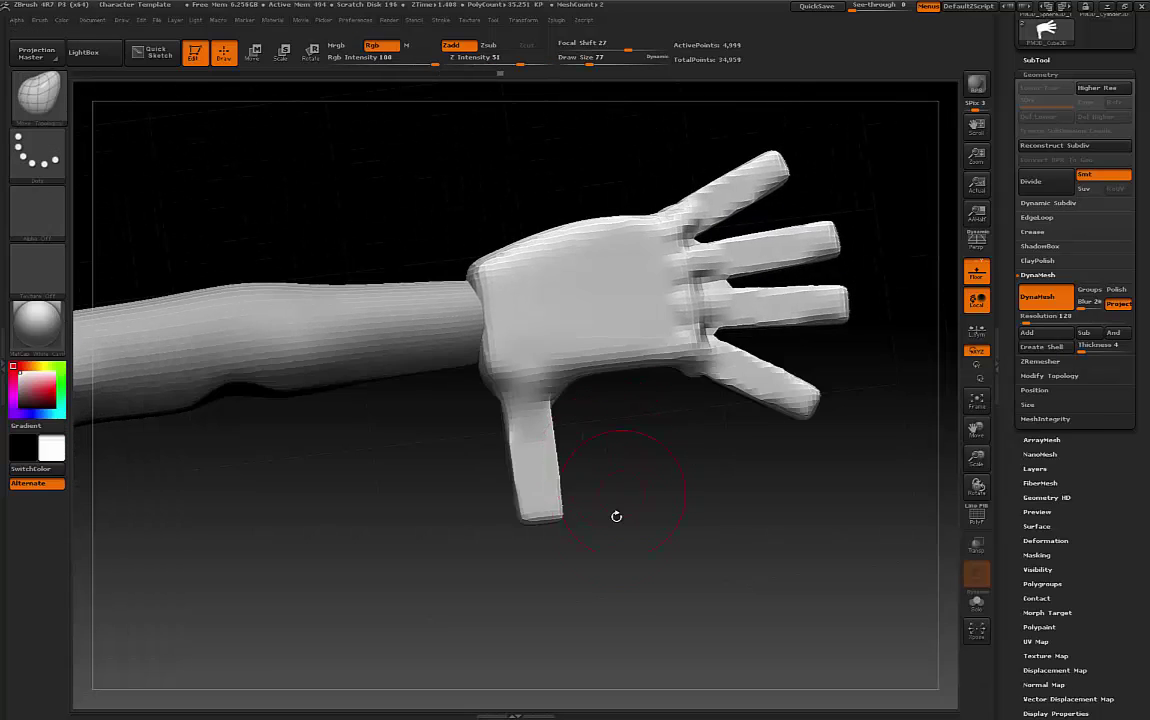
mouse_move(613, 487)
left_mouse_down()
mouse_move(562, 565)
mouse_move(533, 513)
mouse_move(552, 498)
left_mouse_up()
key("space")
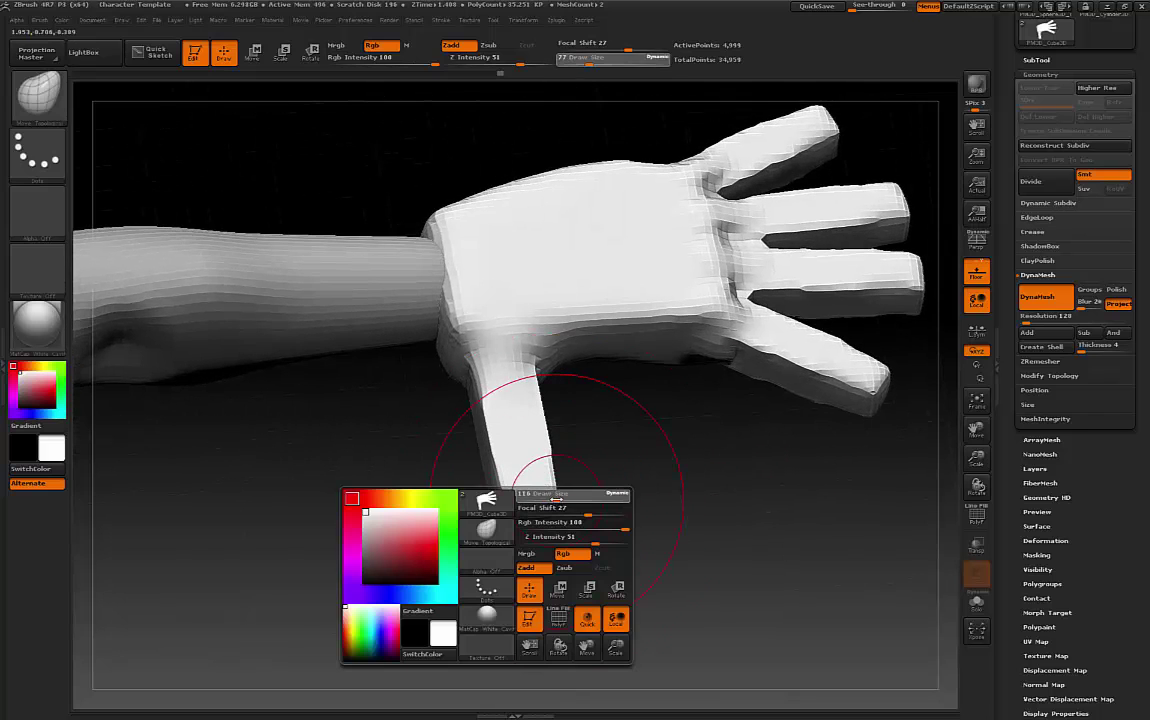
key("b")
key("i")
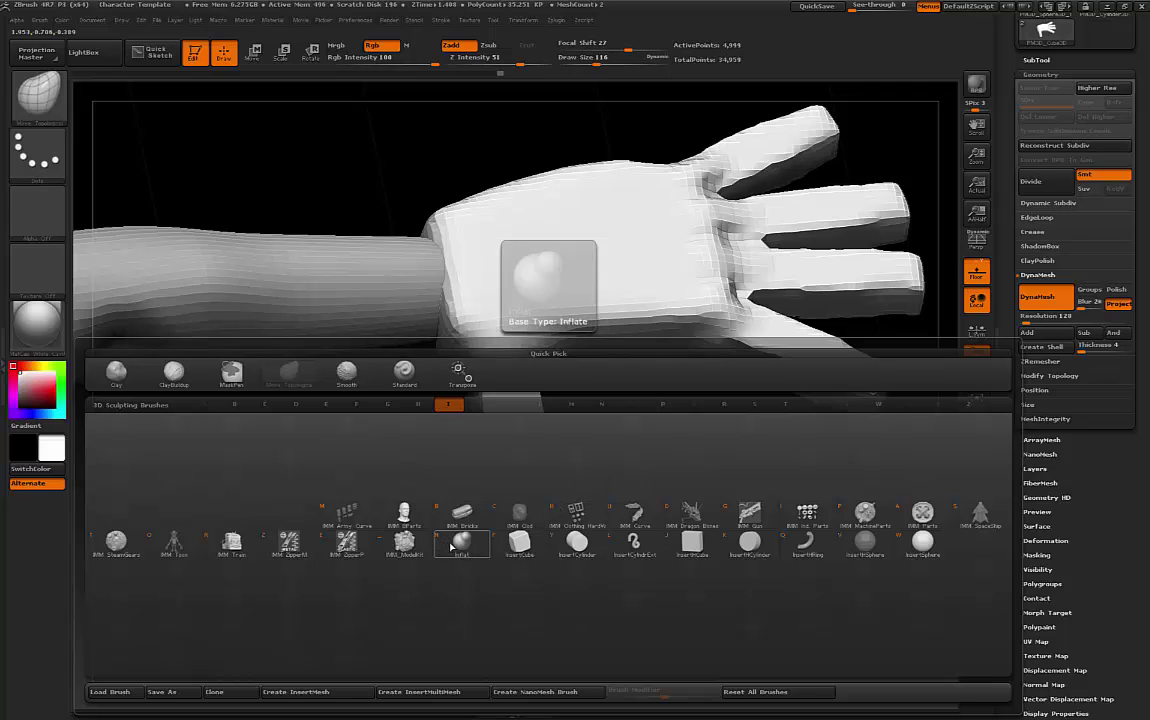
left_click(451, 547)
left_click_drag(531, 490, 531, 494)
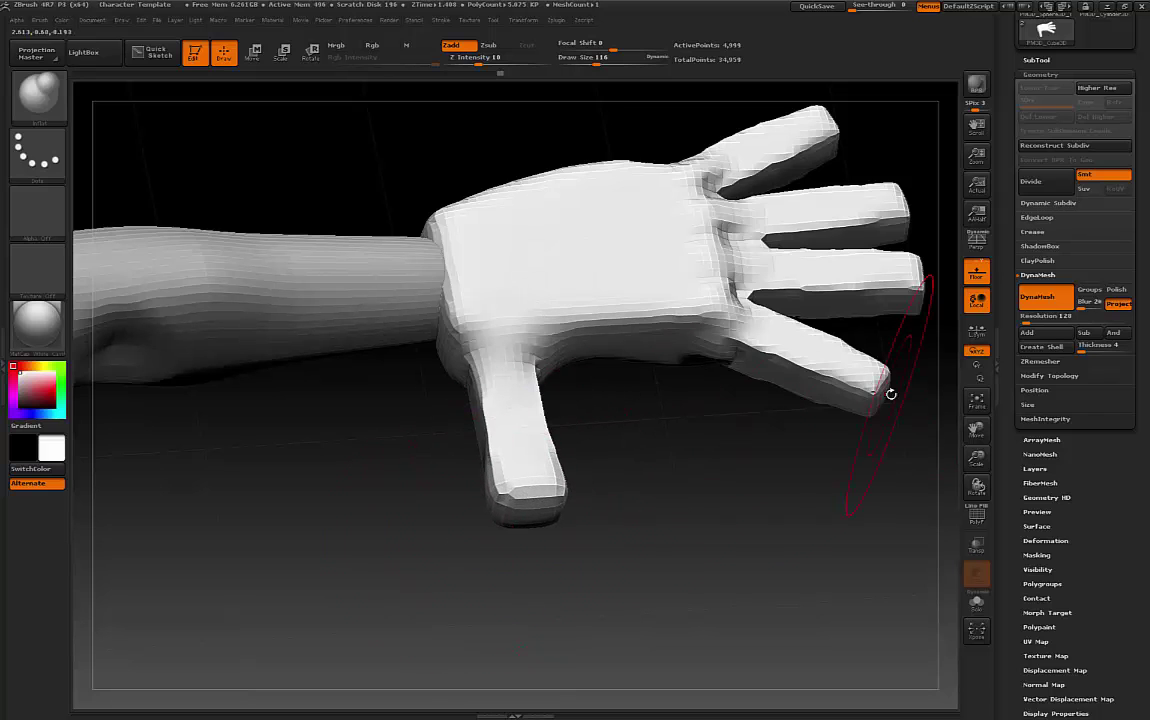
Inflate the tips of the four fingers with the same brush
mouse_move(790, 395)
left_mouse_down()
mouse_move(811, 403)
mouse_move(778, 347)
mouse_move(786, 290)
left_mouse_up()
left_click_drag(782, 222, 788, 205)
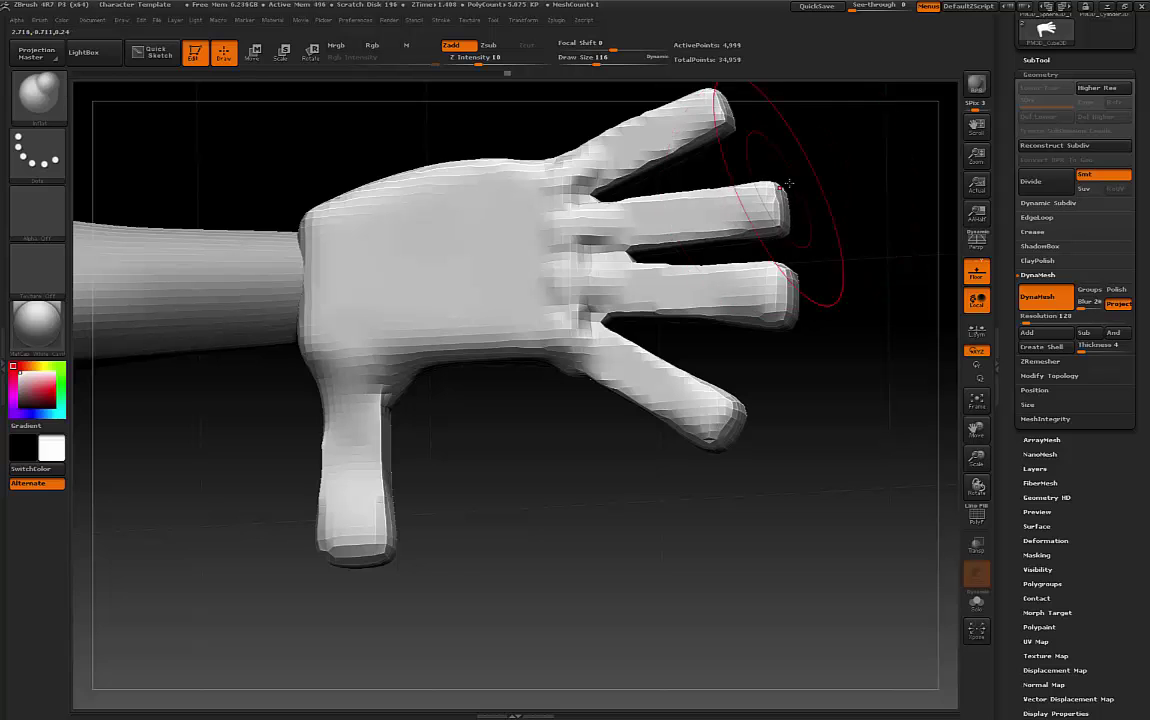
left_click_drag(722, 118, 728, 130)
mouse_move(799, 122)
left_mouse_down("alt")
mouse_move(814, 182)
mouse_move(800, 165)
mouse_move(822, 157)
mouse_move(683, 318)
mouse_move(665, 411)
mouse_move(680, 477)
mouse_move(650, 394)
mouse_move(595, 413)
mouse_move(629, 390)
mouse_move(612, 350)
left_mouse_up("alt")
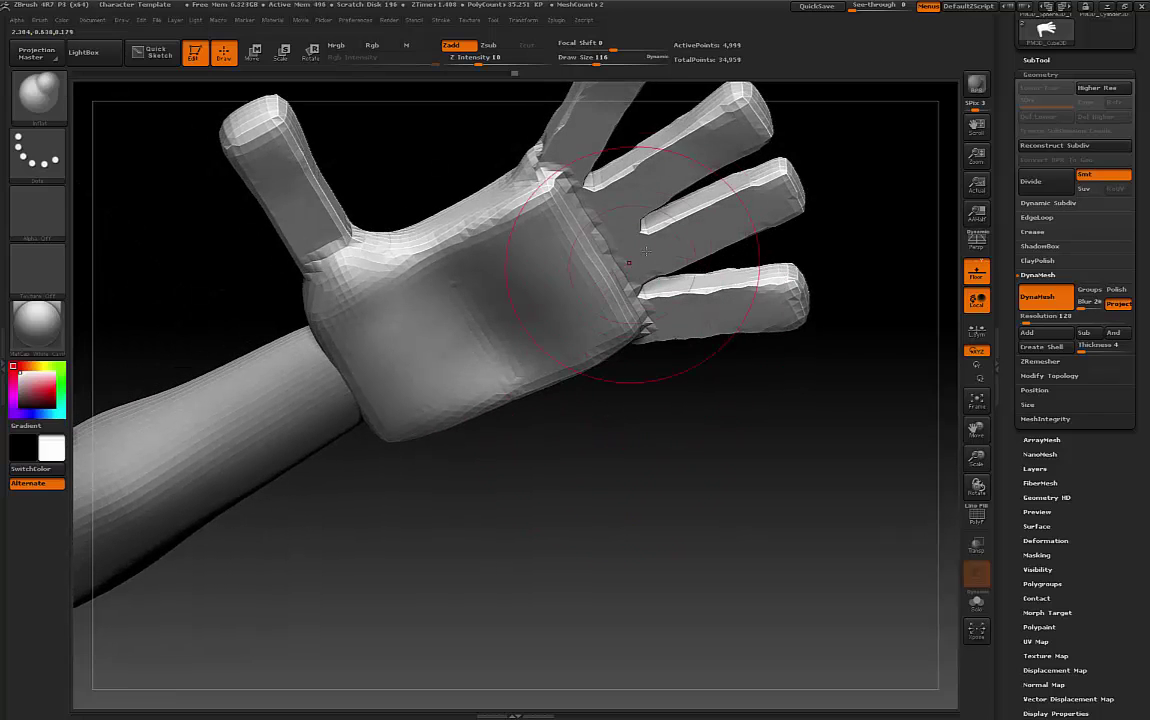
Fill the rough finger bases on the palm side with ClayBuildup at draw size 59 and smooth them into the palm
key("b")
key("c")
key("b")
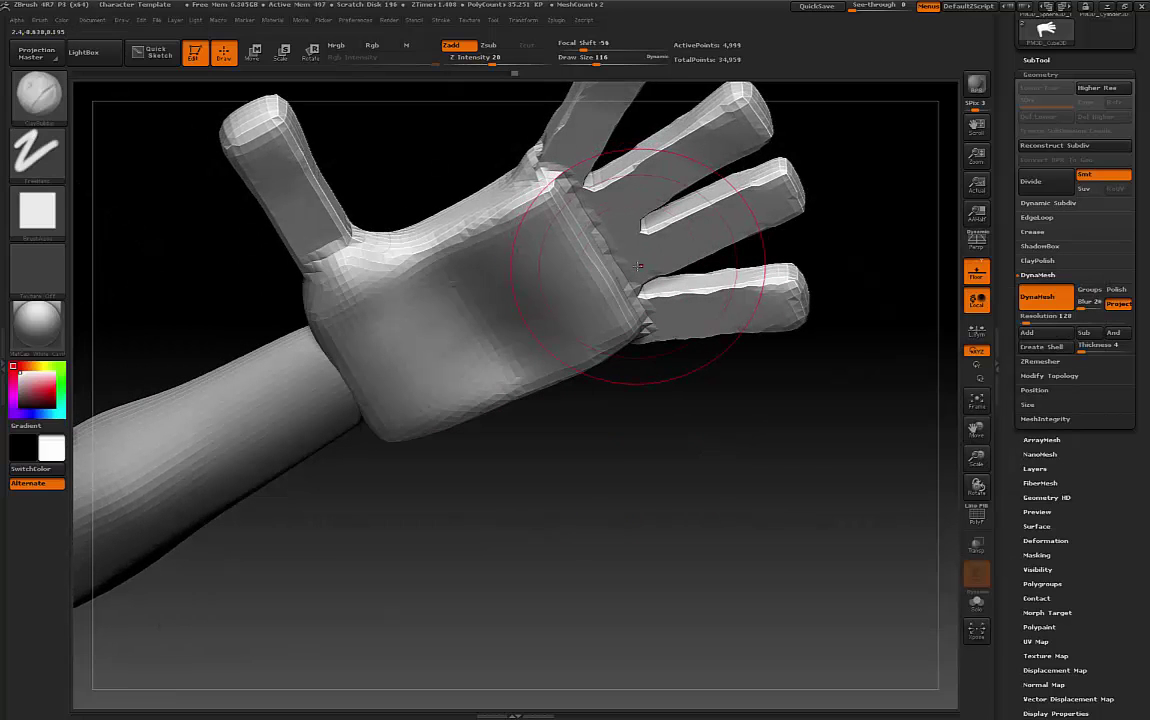
key("space")
left_click_drag(643, 270, 629, 265)
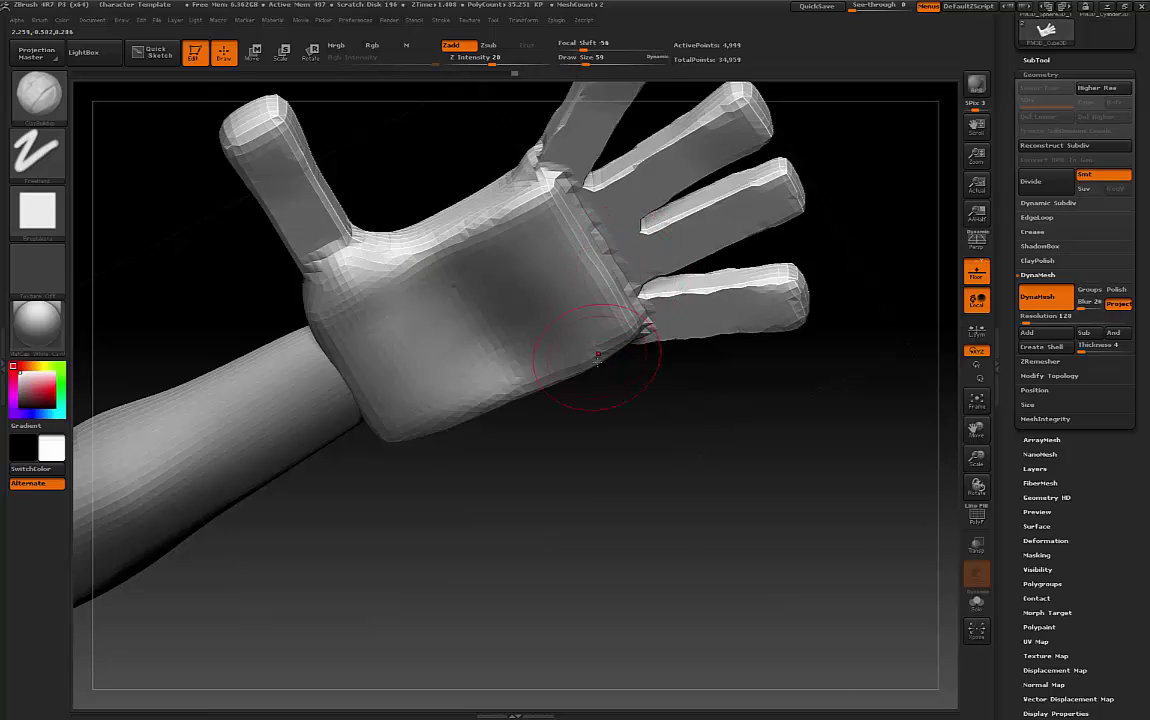
key("b")
key("c")
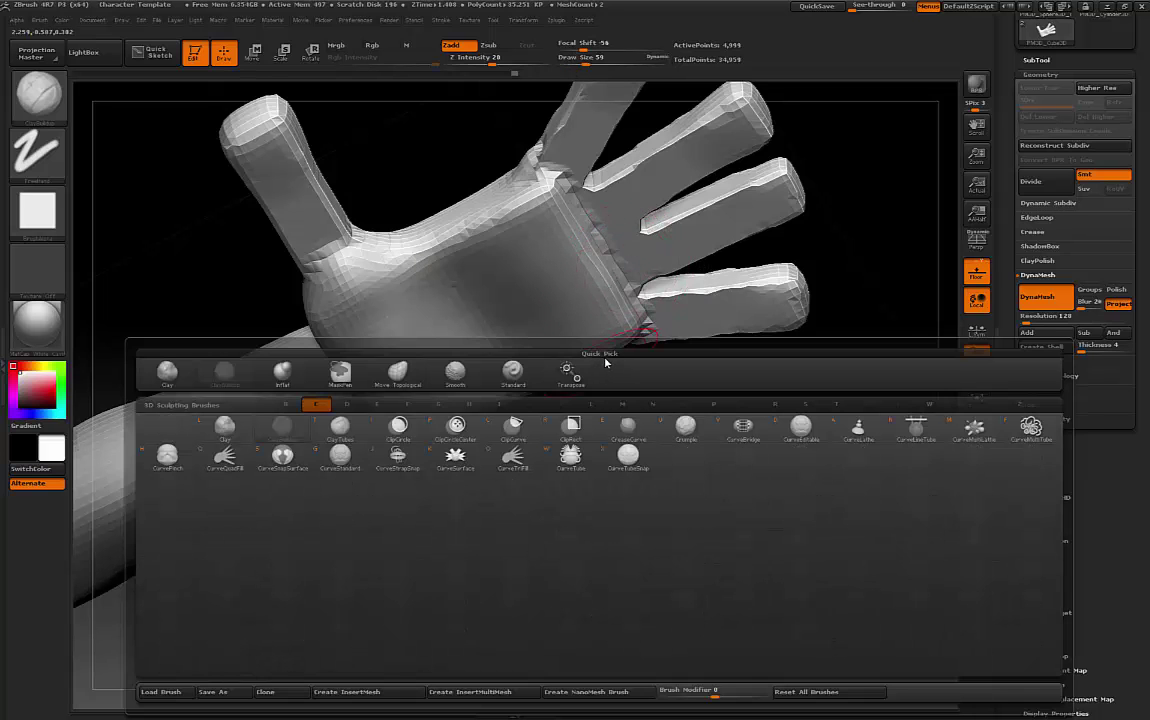
key("b")
mouse_move(636, 269)
left_mouse_down("shift")
mouse_move(662, 312)
mouse_move(640, 322)
mouse_move(588, 226)
mouse_move(549, 216)
left_mouse_up("shift")
left_click_drag(612, 464, 622, 392)
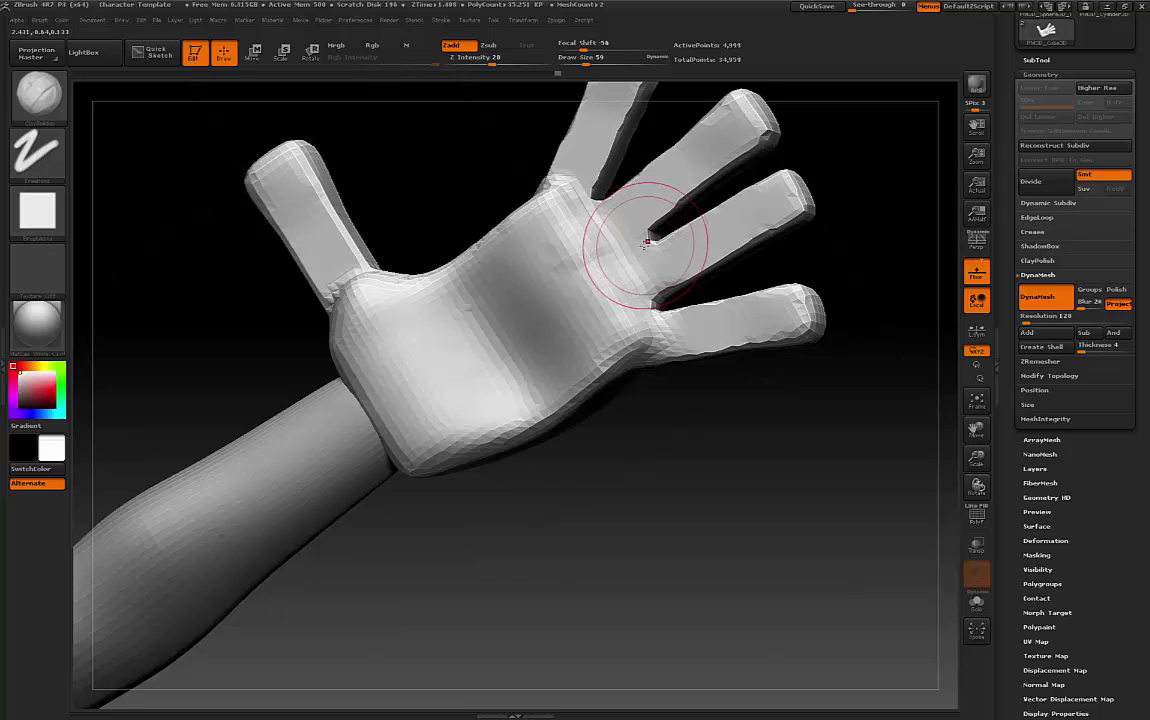
Reshape the webbing between the fingers on the palm side with the Move Topological brush at draw size 65
key("b")
key("m")
key("t")
key("space")
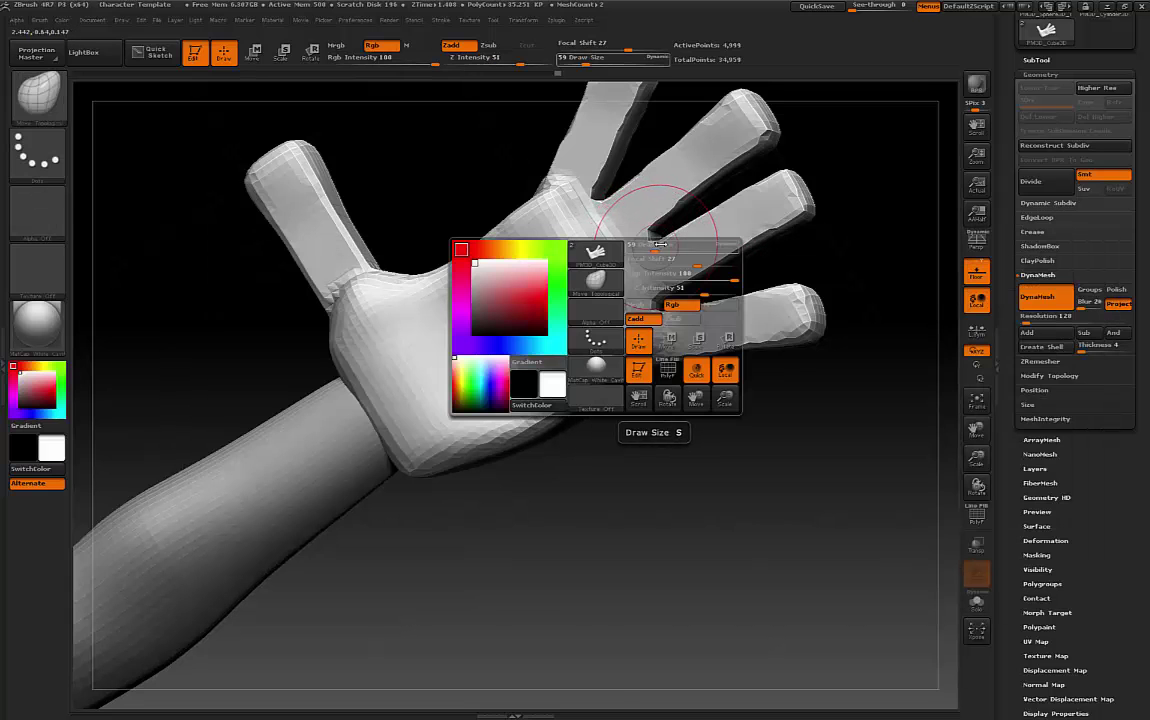
left_click_drag(660, 244, 664, 244)
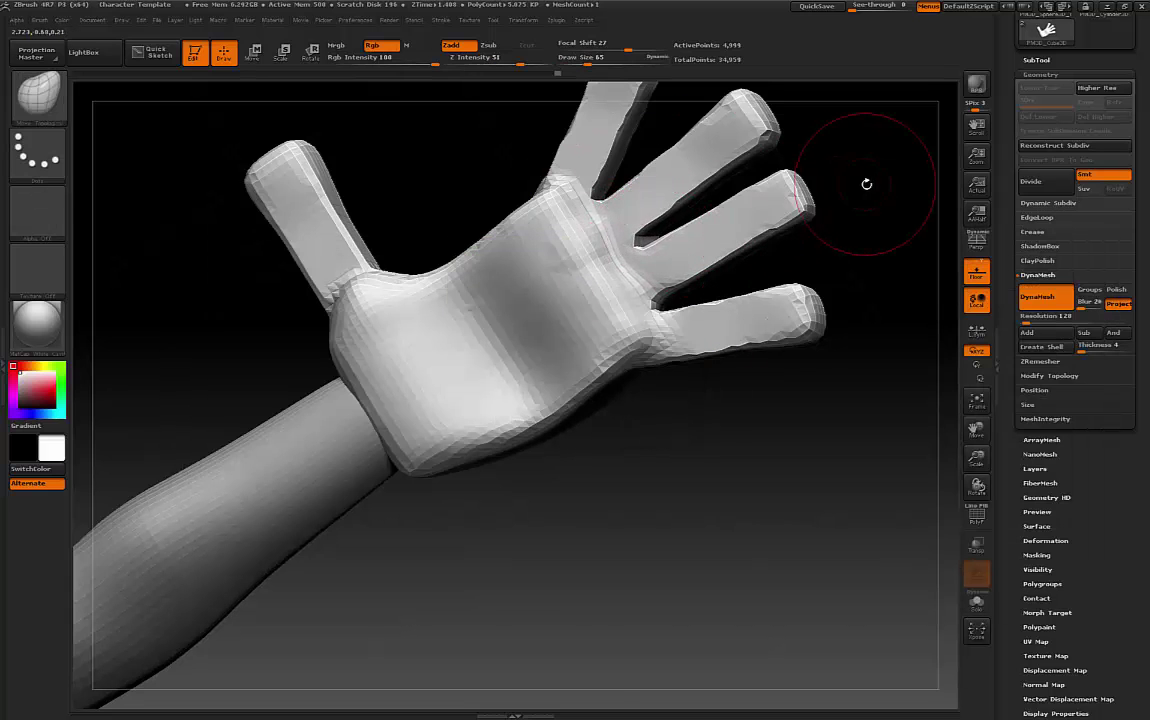
Smooth the gaps and bases of the fingers on the back of the hand
left_click_drag(865, 182, 678, 259)
left_click_drag(558, 318, 657, 228)
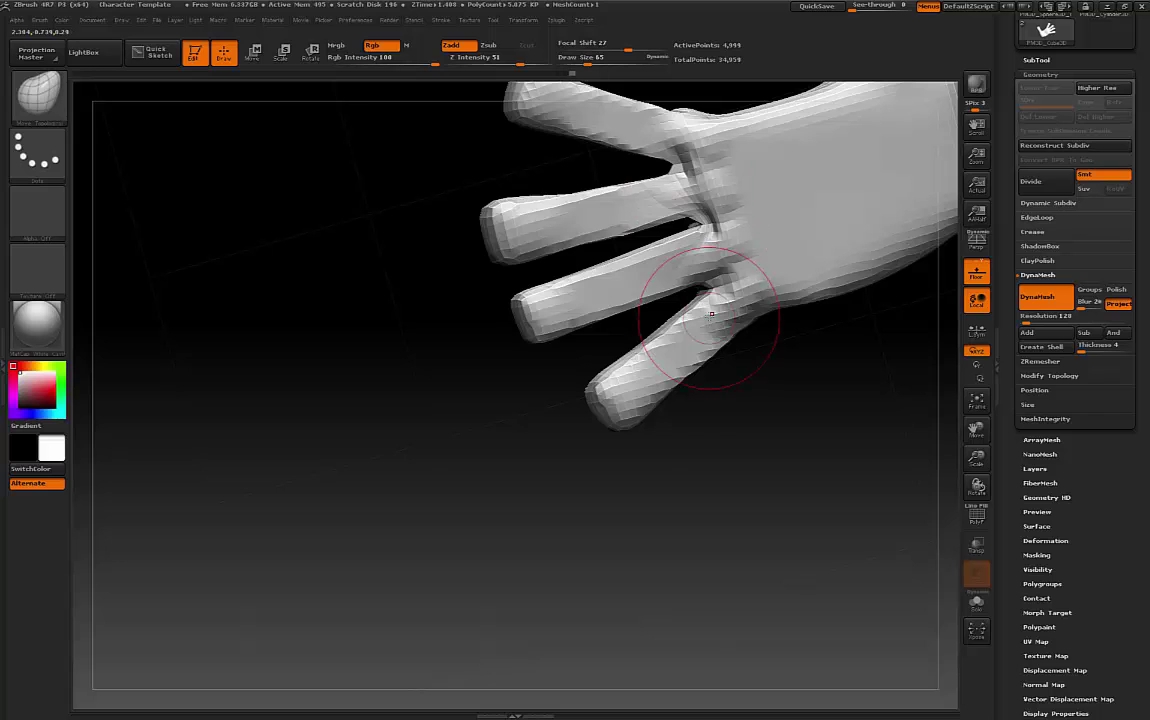
mouse_move(703, 275)
left_mouse_down("shift")
mouse_move(716, 169)
mouse_move(700, 150)
left_mouse_up("shift")
left_click_drag(774, 437, 799, 223)
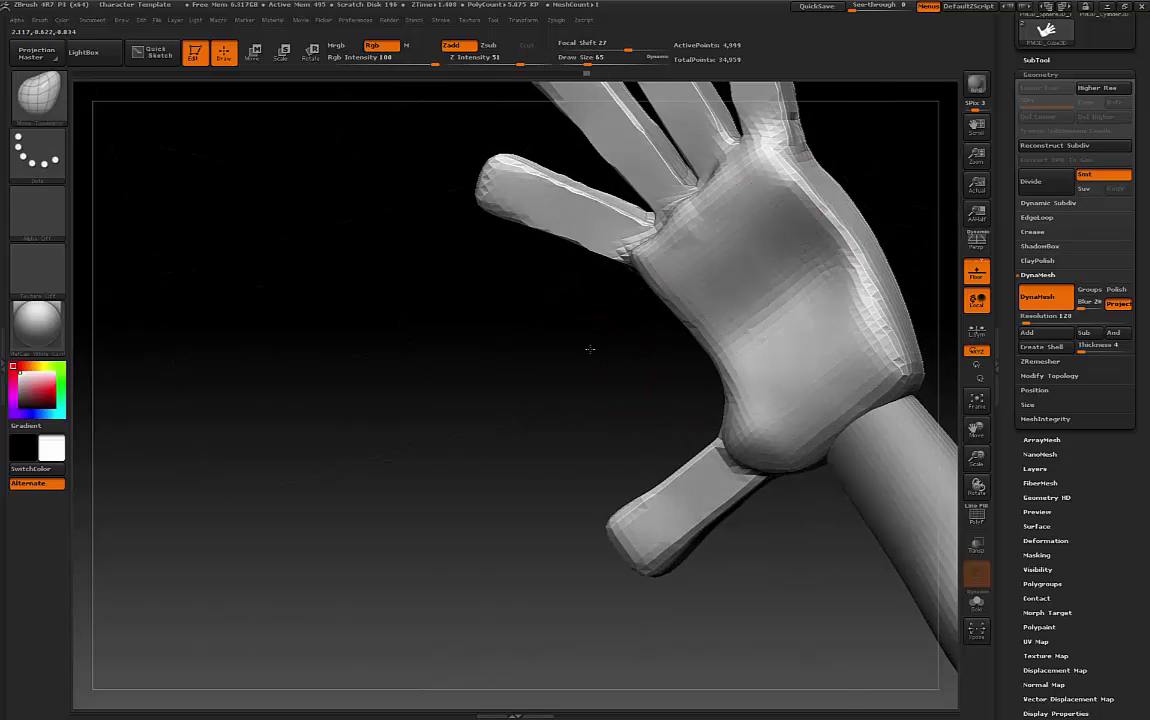
Build up tendon ridges running from the knuckles toward the wrist on the back of the hand, using ClayBuildup at draw size 29
left_click_drag(589, 349, 698, 264)
key("b")
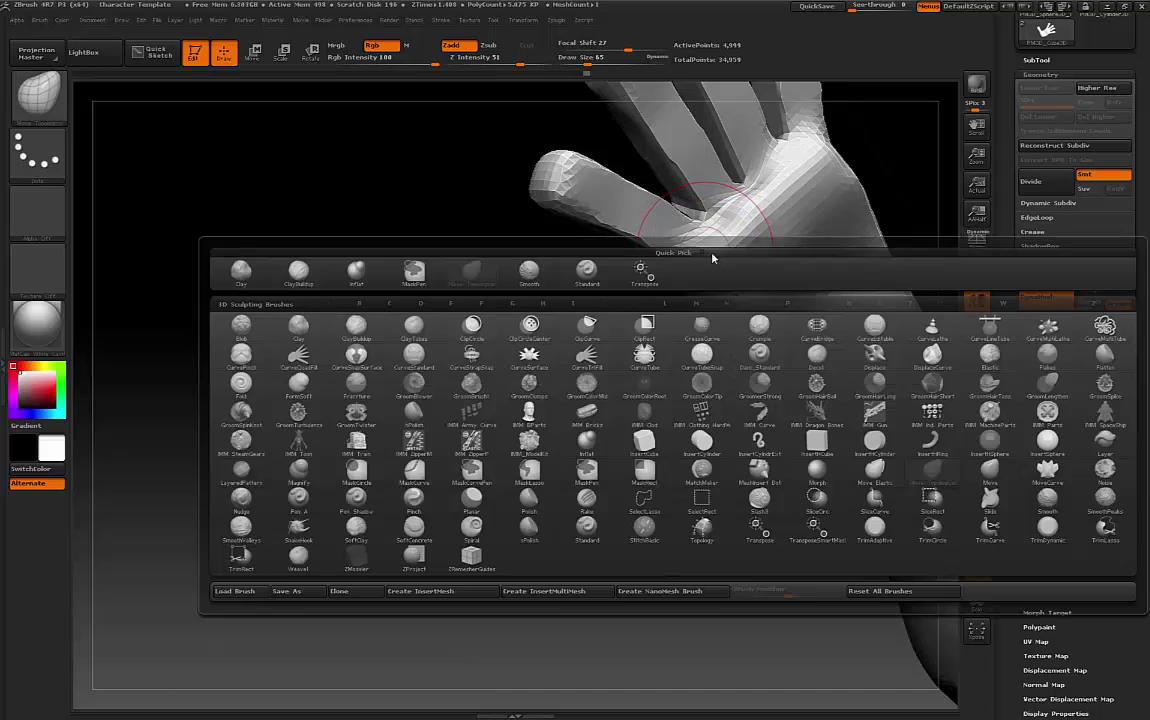
key("c")
key("b")
key("space")
left_click_drag(755, 259, 745, 259)
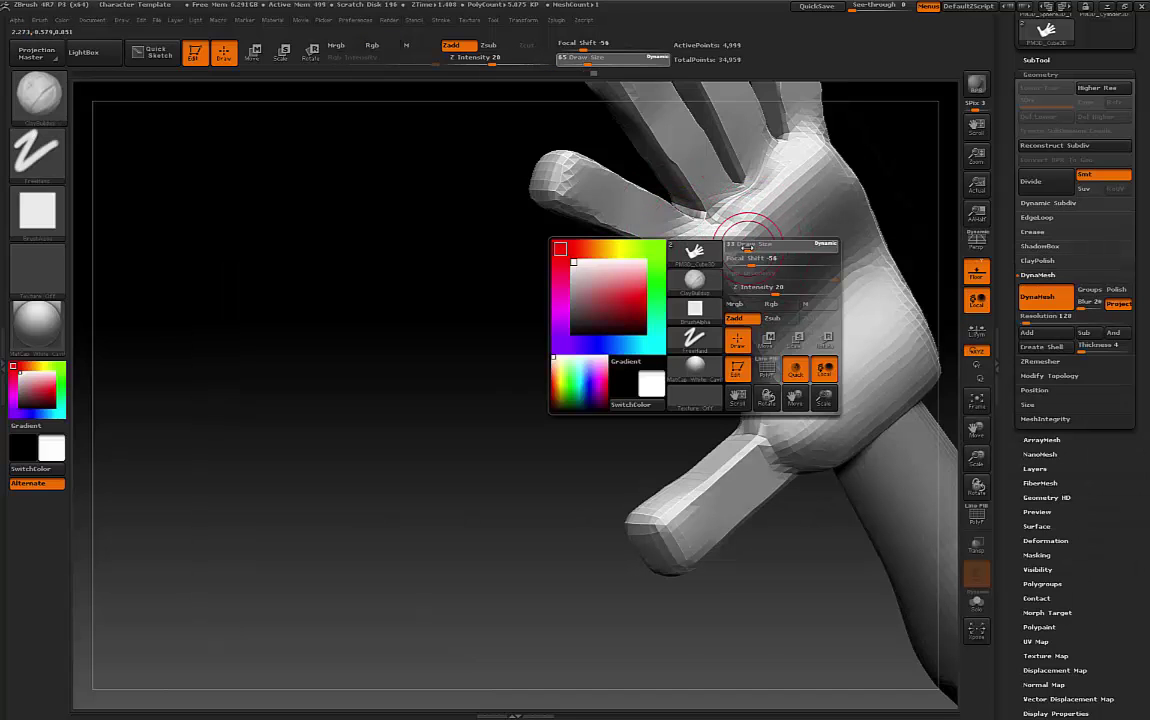
left_click_drag(541, 326, 605, 394)
mouse_move(640, 340)
left_mouse_down()
mouse_move(596, 323)
mouse_move(611, 303)
mouse_move(554, 395)
mouse_move(541, 448)
mouse_move(531, 385)
mouse_move(540, 400)
mouse_move(550, 330)
left_mouse_up()
mouse_move(645, 402)
left_mouse_down()
mouse_move(660, 405)
mouse_move(675, 322)
mouse_move(678, 421)
mouse_move(718, 237)
mouse_move(736, 250)
mouse_move(785, 235)
mouse_move(727, 430)
left_mouse_up()
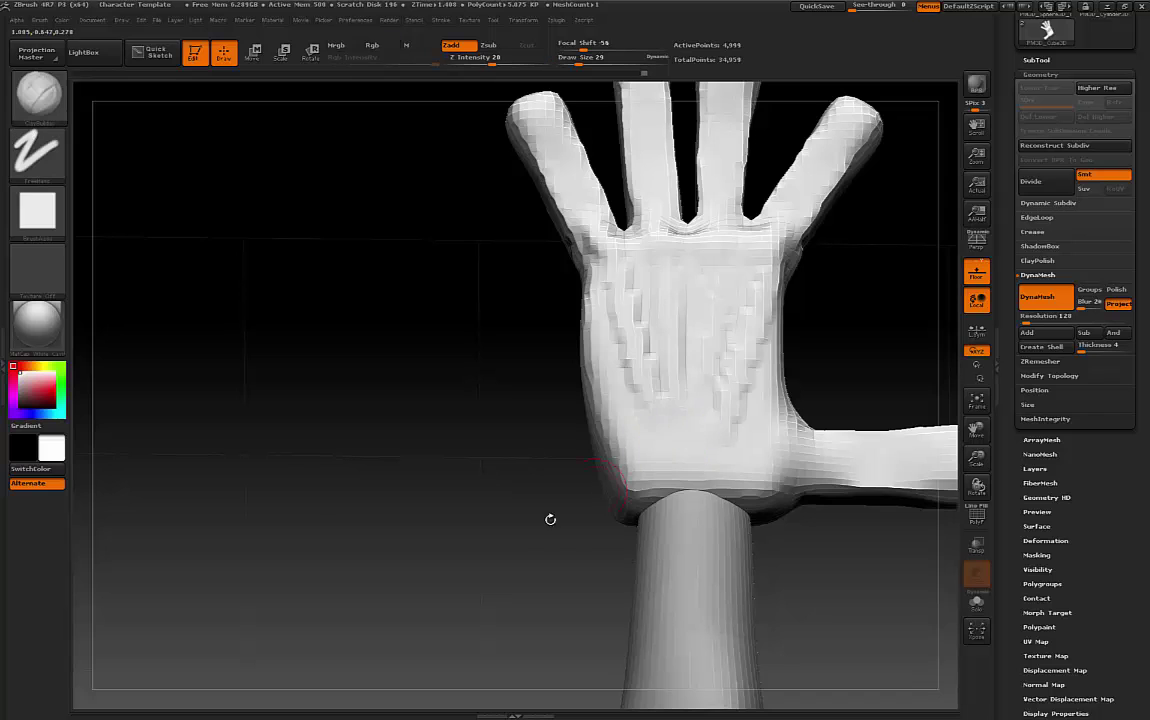
Scale the hand down slightly with a transpose line laid from the wrist past the fingertips
mouse_move(549, 516)
left_mouse_down()
mouse_move(620, 470)
mouse_move(560, 430)
mouse_move(497, 518)
mouse_move(514, 509)
mouse_move(476, 458)
mouse_move(517, 479)
mouse_move(459, 433)
mouse_move(585, 313)
mouse_move(624, 246)
mouse_move(644, 347)
mouse_move(629, 264)
mouse_move(706, 277)
mouse_move(657, 252)
mouse_move(603, 282)
mouse_move(649, 267)
mouse_move(743, 430)
mouse_move(765, 255)
mouse_move(731, 507)
mouse_move(734, 416)
mouse_move(787, 289)
left_mouse_up()
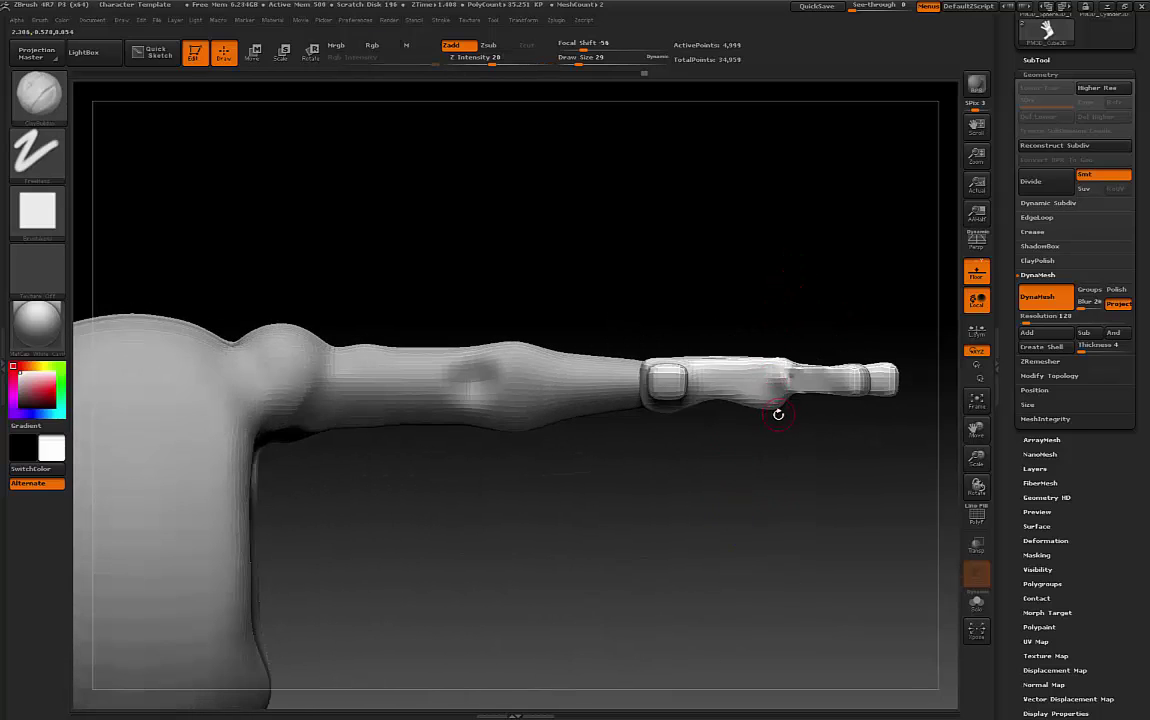
key("e")
left_click_drag(641, 372, 808, 378)
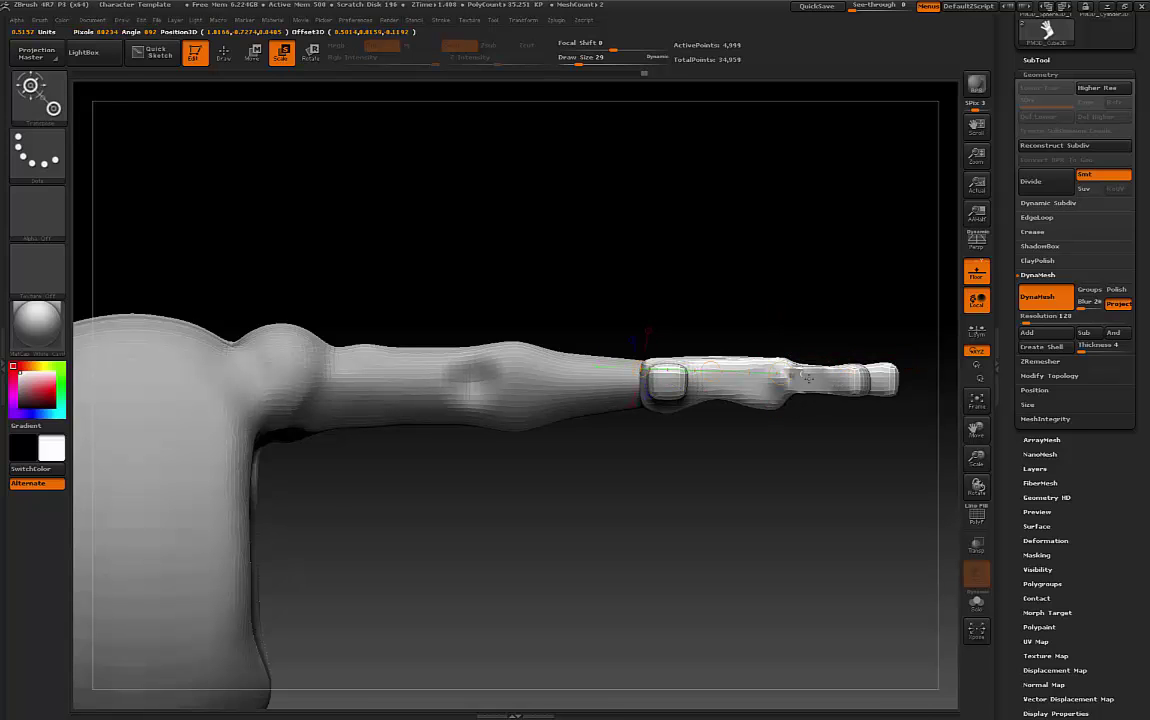
left_click_drag(918, 369, 897, 375)
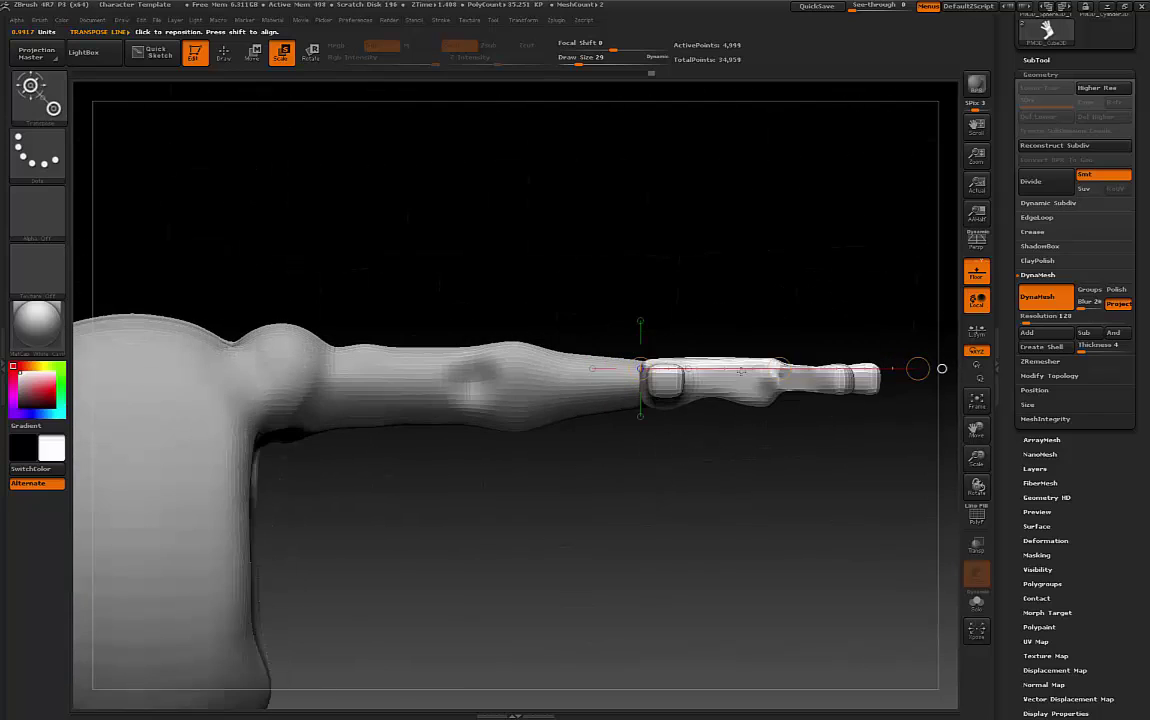
Thicken the hand slightly in the front view by stretching it along vertical transpose lines
mouse_move(726, 361)
left_mouse_down()
mouse_move(726, 441)
mouse_move(728, 430)
left_mouse_up()
key("ctrl+z")
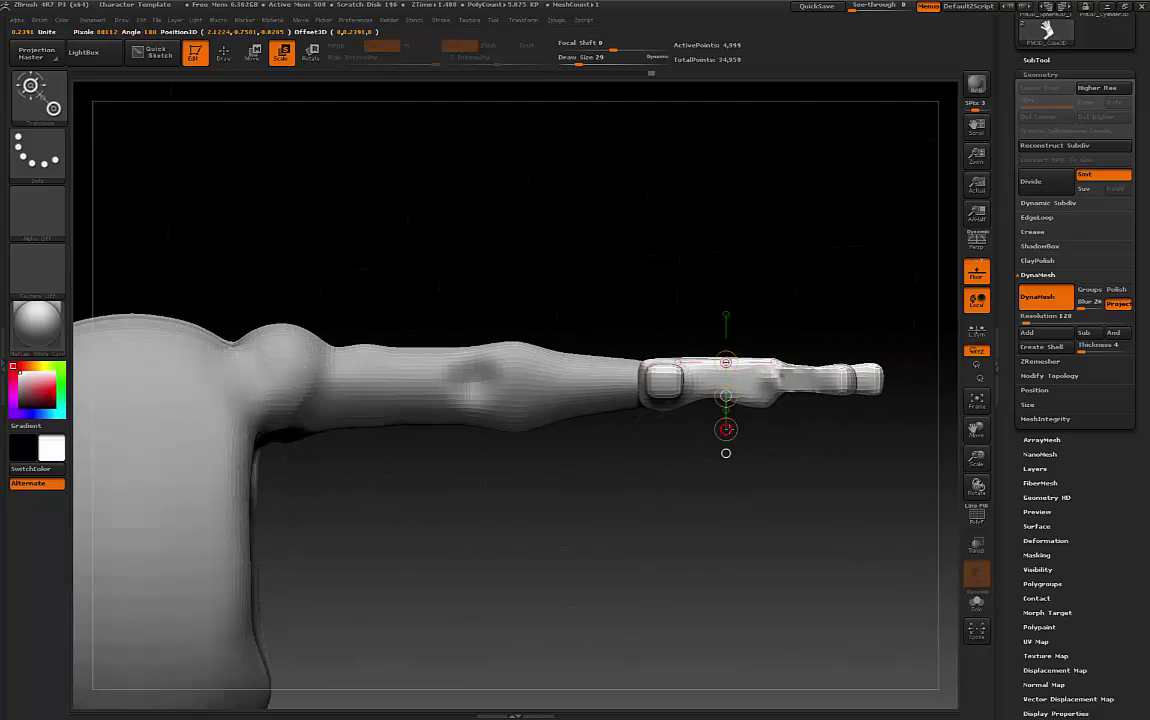
key("w")
left_click(728, 431)
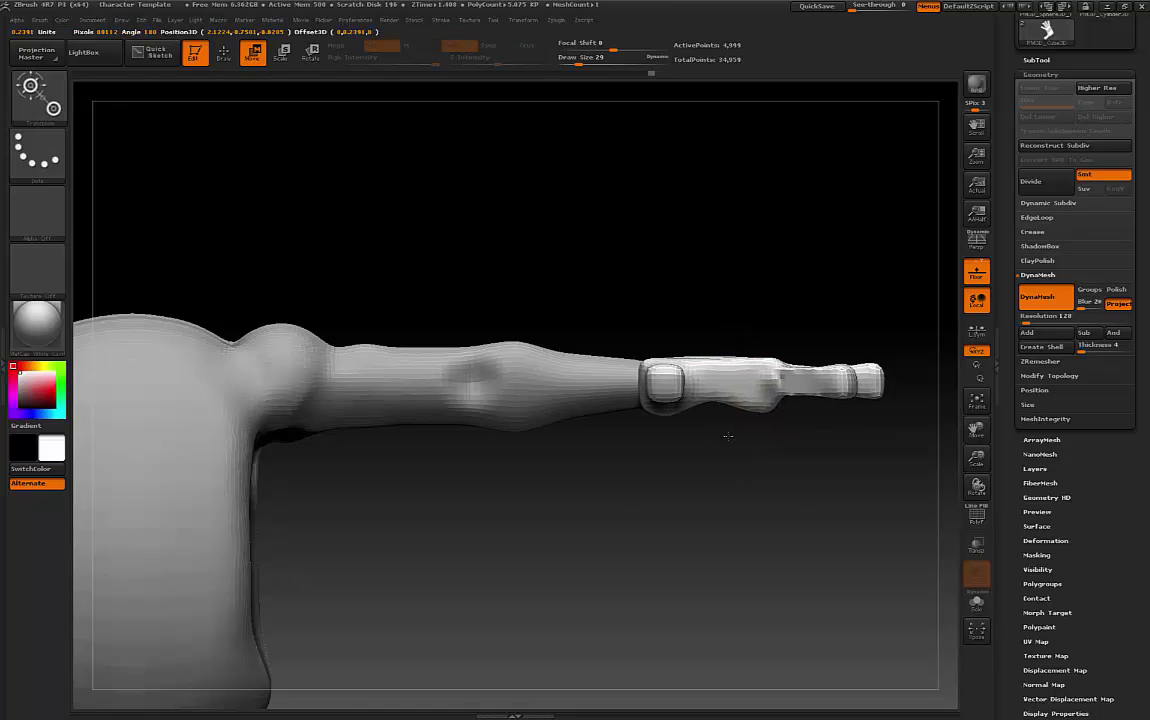
left_click_drag(689, 458, 675, 431)
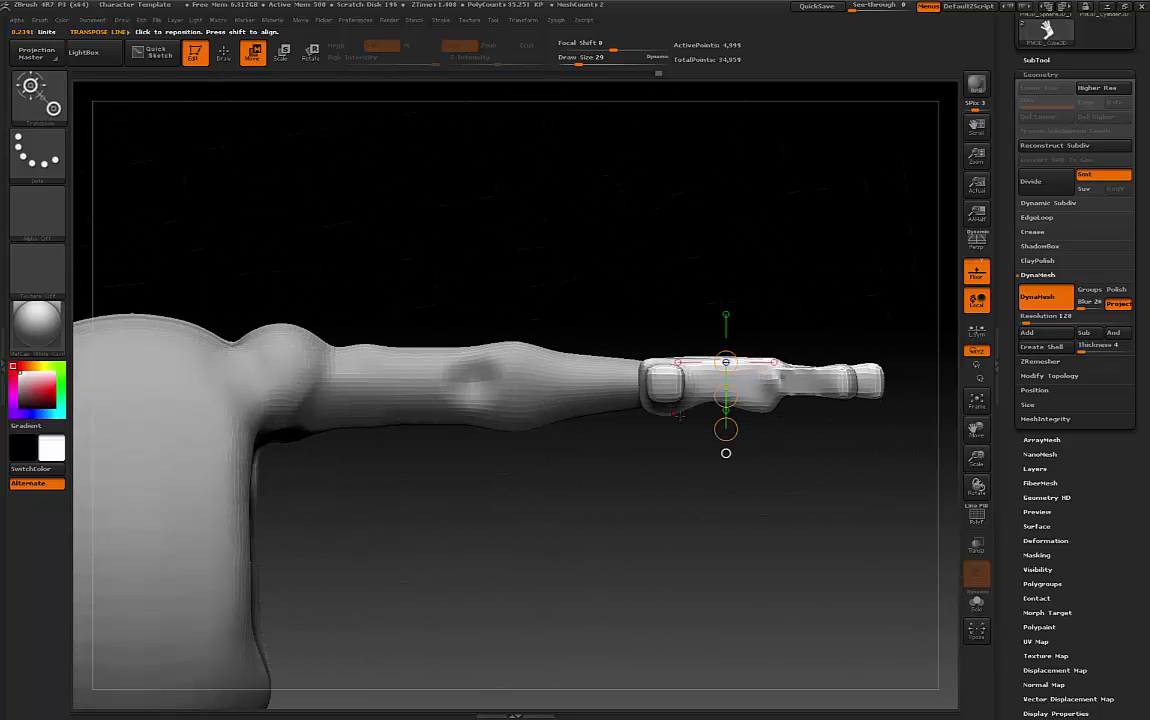
left_click_drag(683, 384, 683, 412)
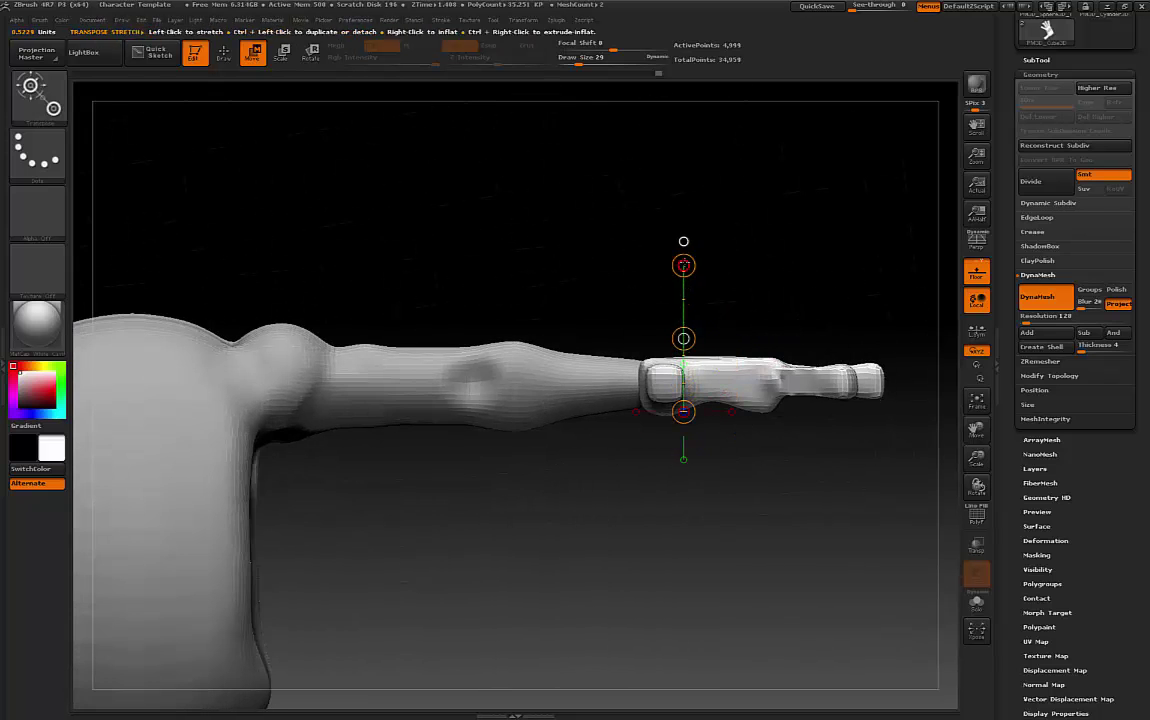
left_click(684, 257)
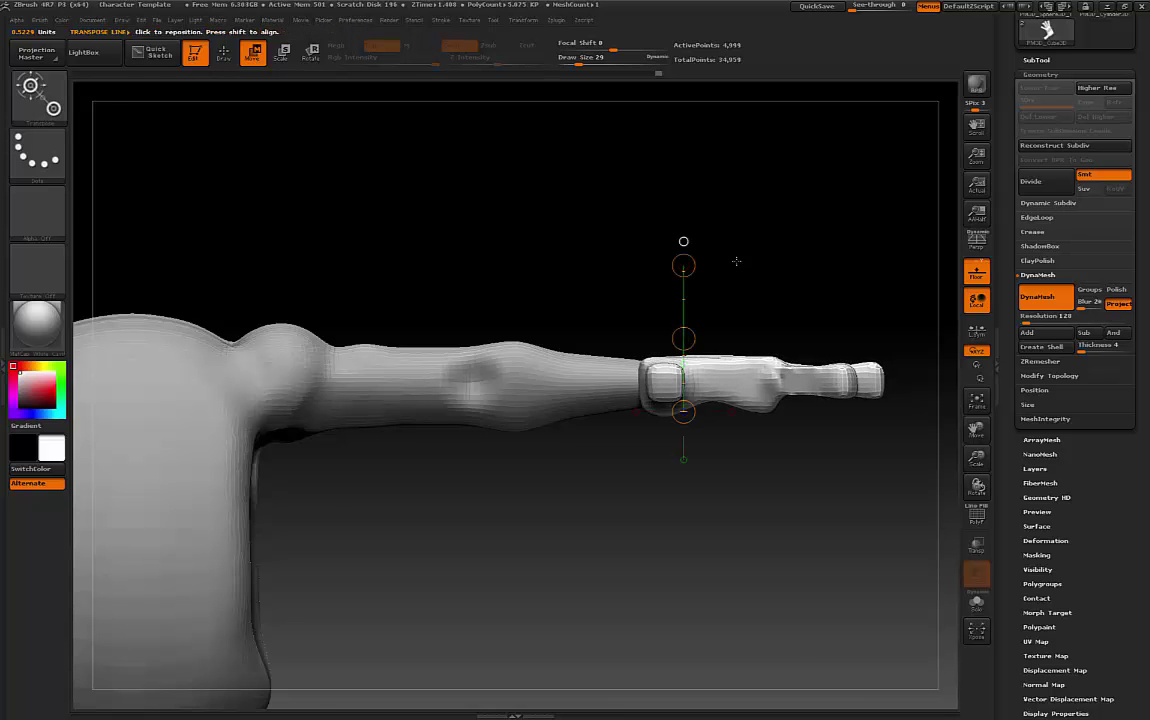
Adjust the hand's scale from the wrist with a horizontal transpose line laid along its length, and return to sculpting
left_click_drag(786, 275, 797, 370)
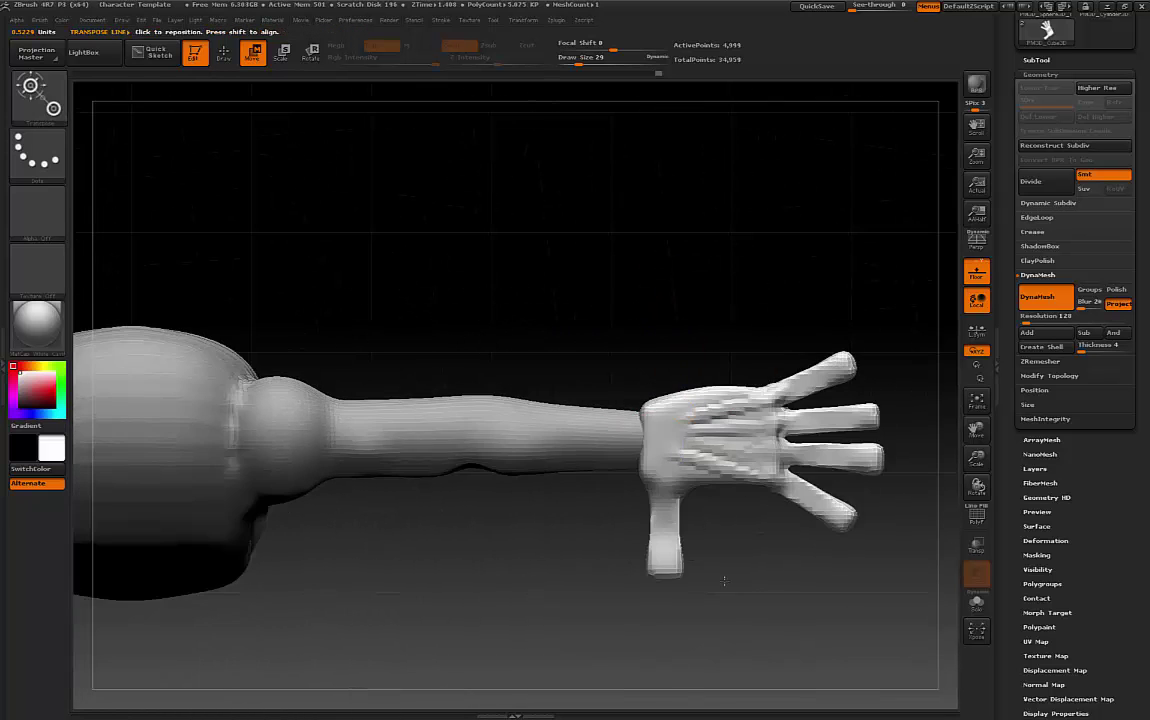
key("f")
mouse_move(712, 515)
left_mouse_down()
mouse_move(700, 450)
mouse_move(716, 437)
mouse_move(767, 497)
mouse_move(731, 437)
left_mouse_up()
mouse_move(651, 388)
left_mouse_down("shift")
mouse_move(857, 394)
mouse_move(849, 388)
left_mouse_up("shift")
key("e")
left_click_drag(737, 456, 742, 543)
left_click_drag(880, 388, 534, 511)
key("q")
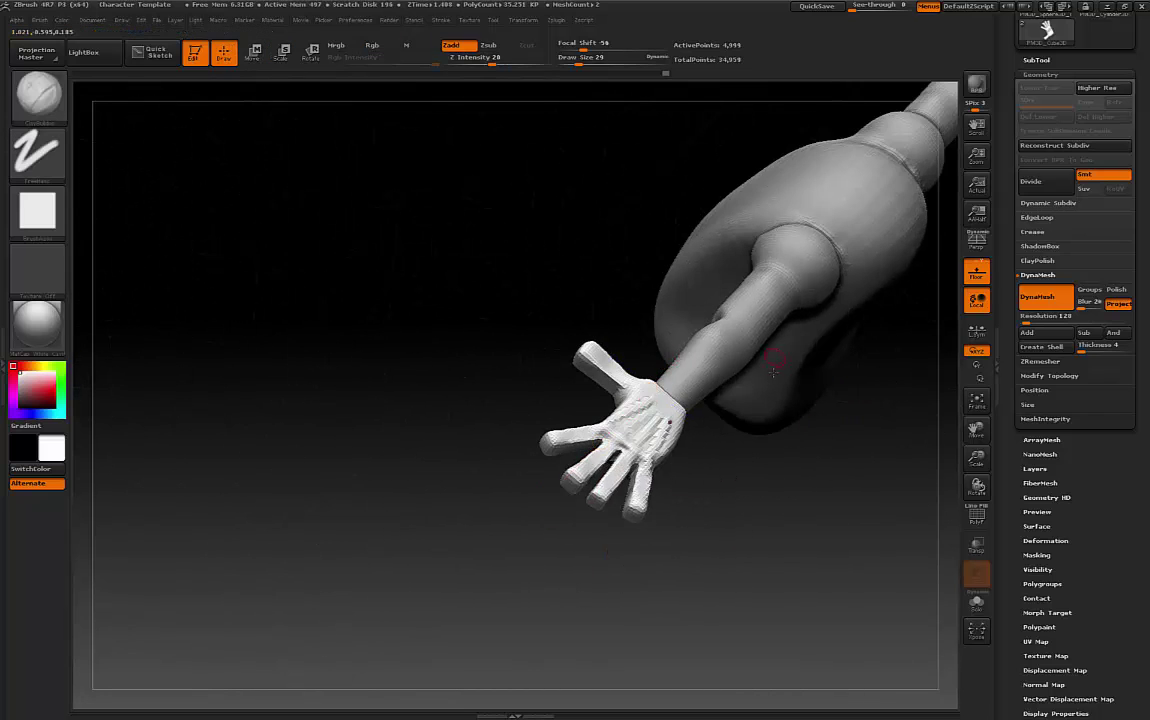
Mirror the finished hand onto the opposite arm with SubTool Master
mouse_move(666, 503)
left_mouse_down()
mouse_move(752, 477)
mouse_move(845, 511)
mouse_move(680, 565)
mouse_move(655, 506)
mouse_move(816, 424)
mouse_move(821, 462)
mouse_move(690, 367)
mouse_move(674, 425)
left_mouse_up()
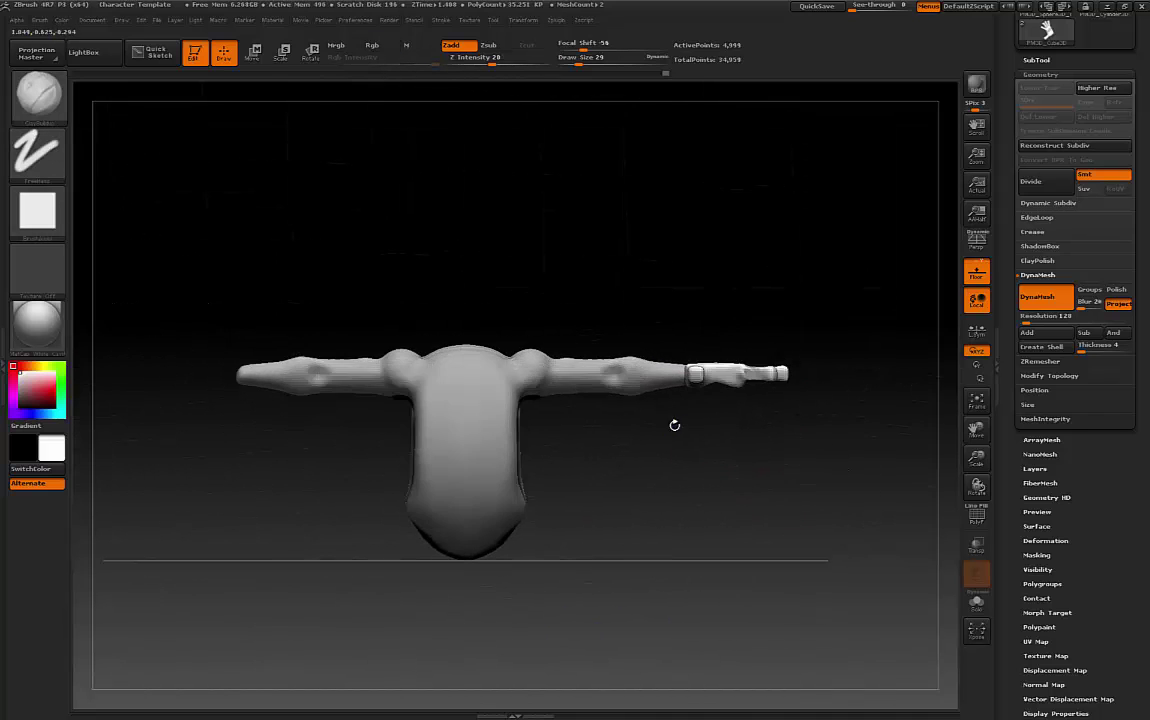
left_click(521, 20)
left_click(555, 20)
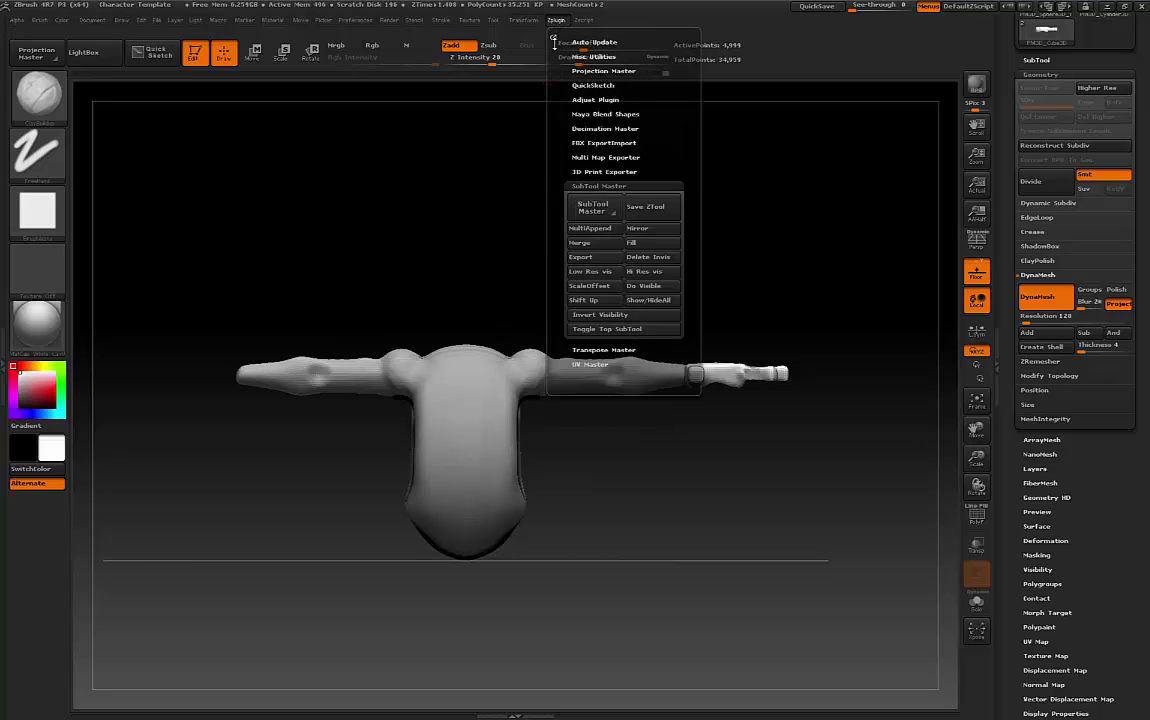
left_click(638, 228)
left_click(515, 325)
left_click_drag(534, 329, 580, 270)
Merge the body subtool down with the subtool that holds both hands
left_click(1037, 60)
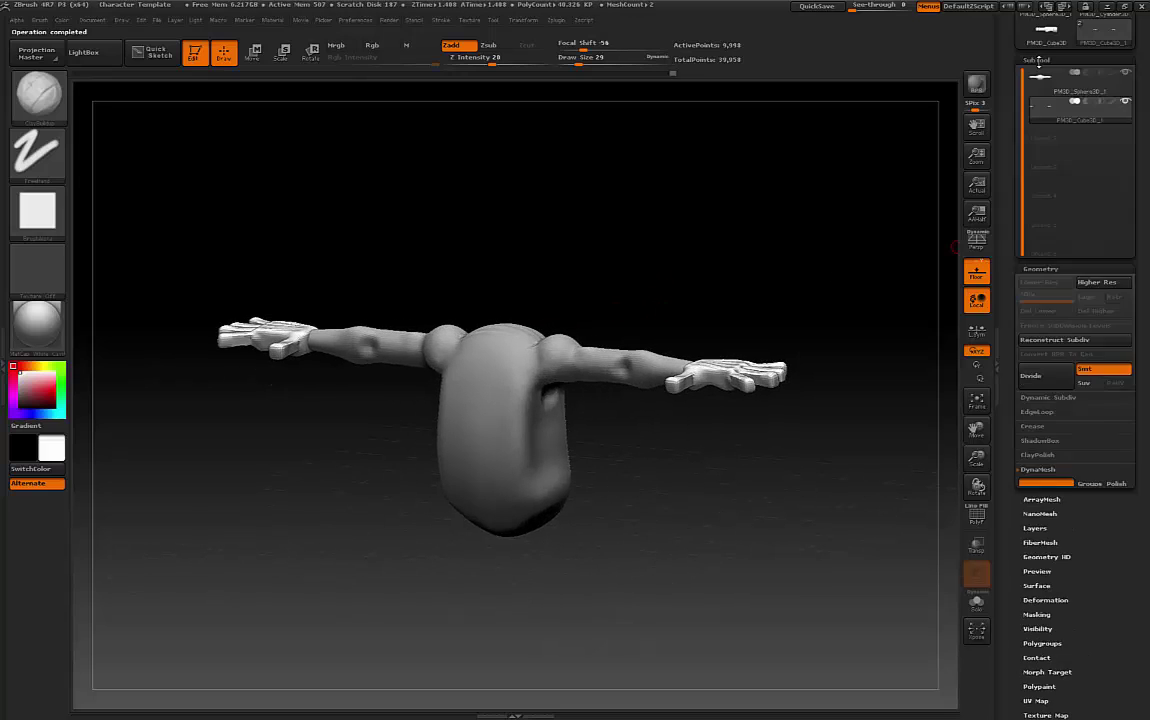
left_click(1065, 80)
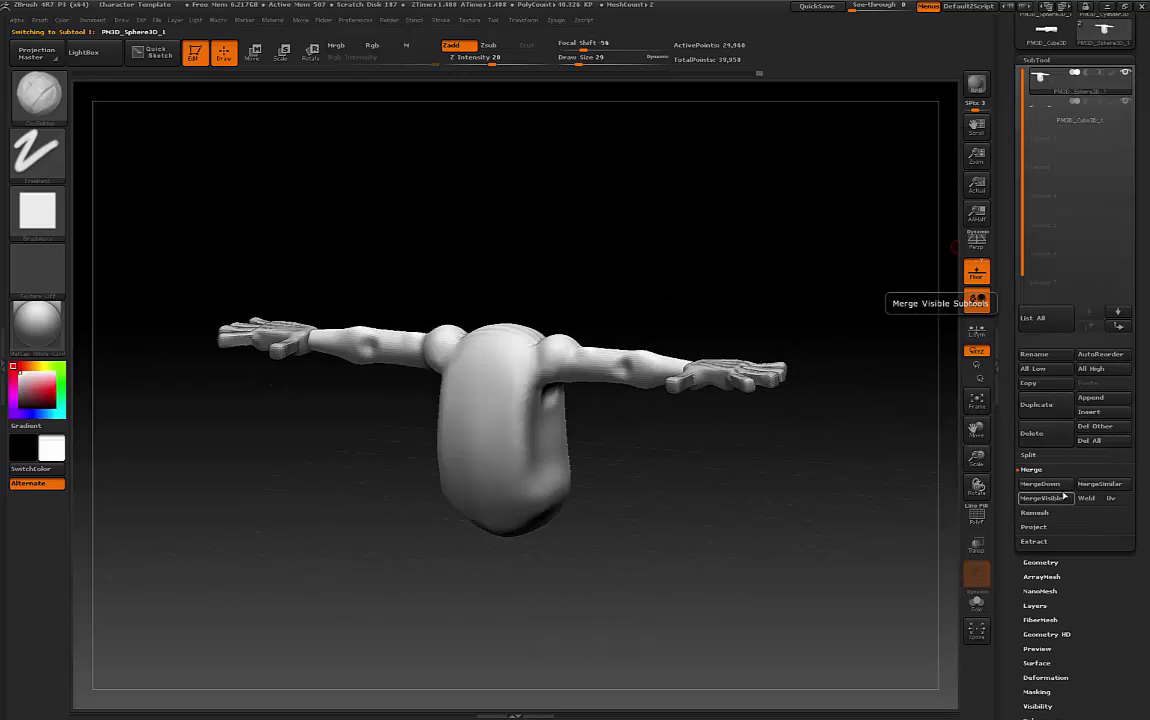
left_click(1040, 483)
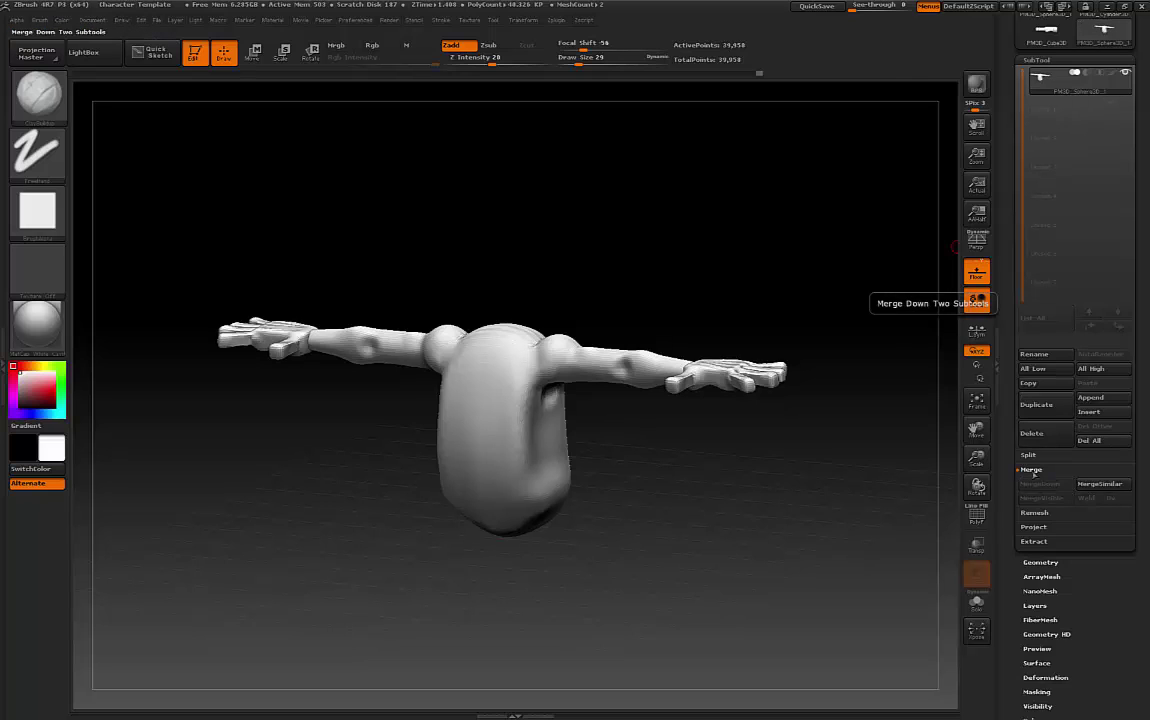
Clear the mask and remesh the merged body and hands with DynaMesh at resolution 128
left_click(1040, 562)
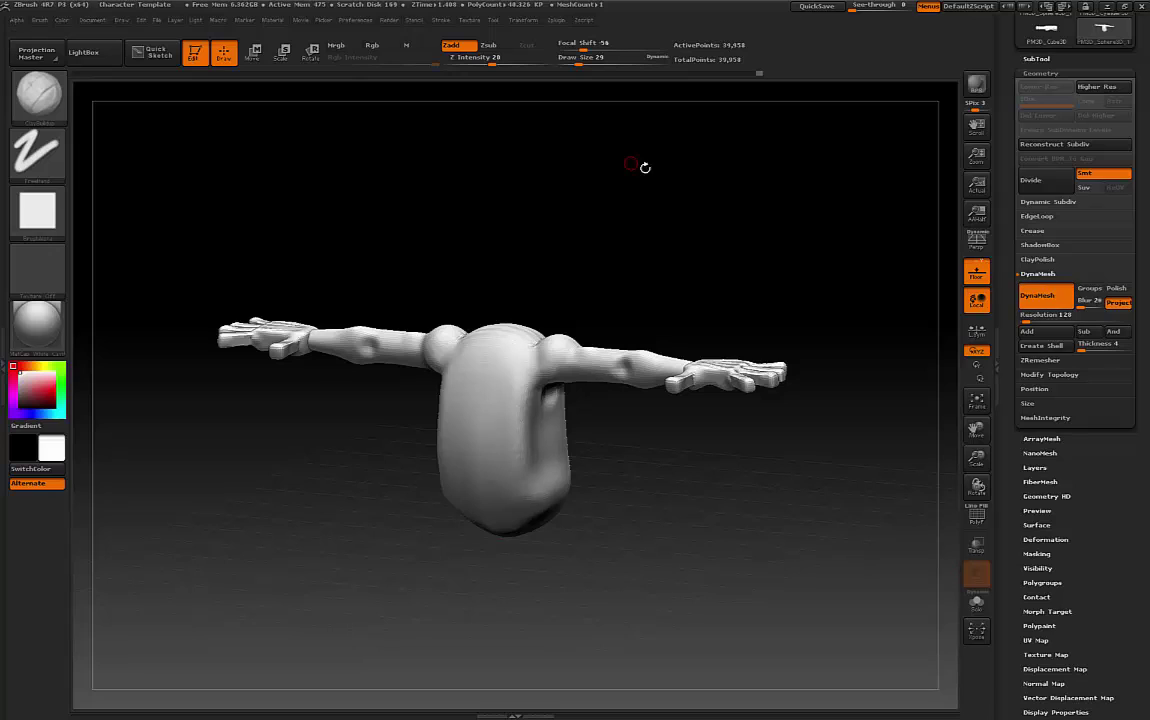
left_click(580, 322, "ctrl")
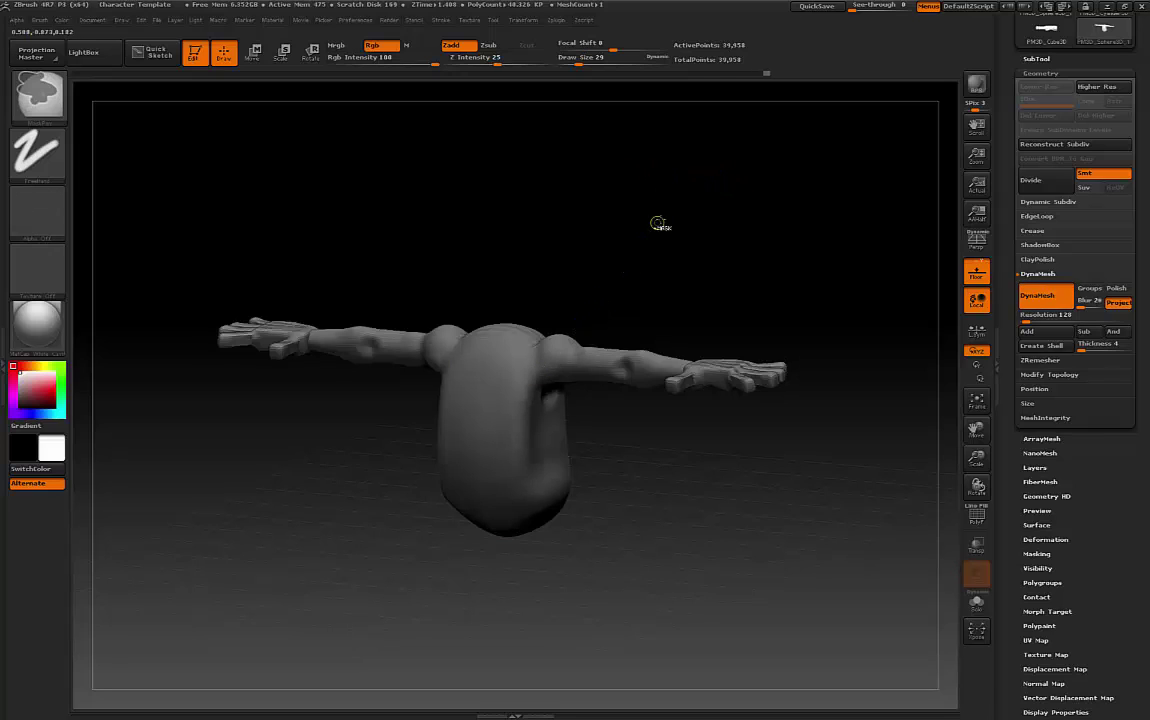
left_click(666, 230, "ctrl")
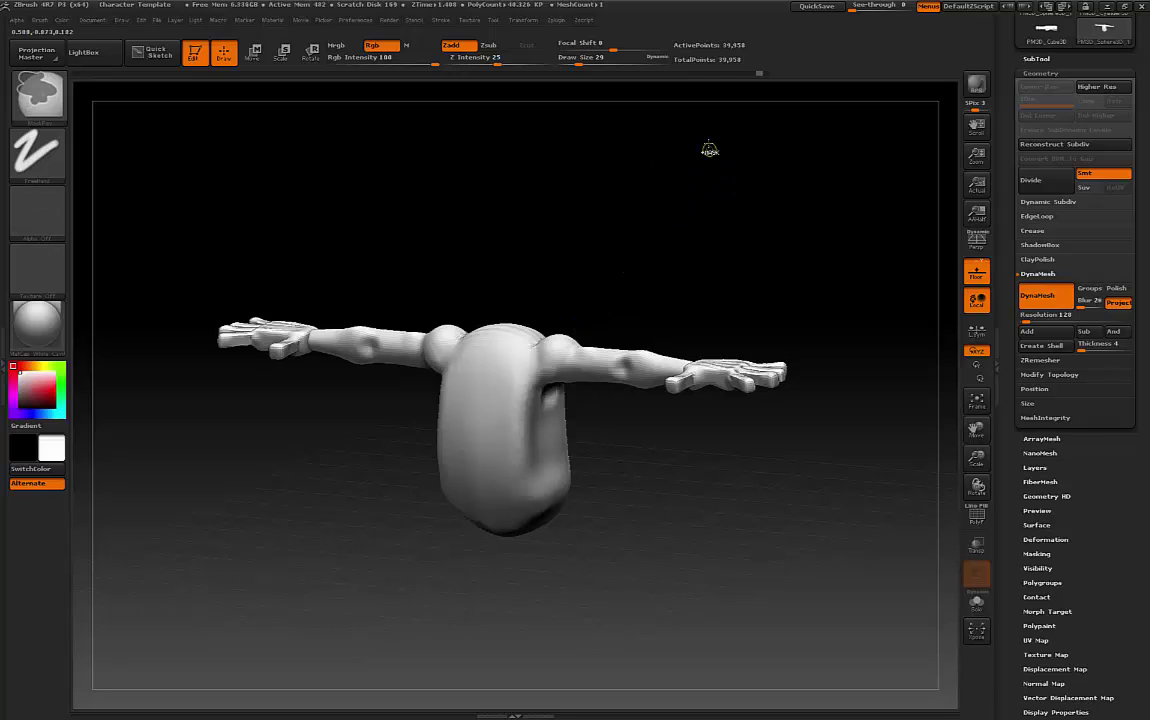
left_click_drag(709, 149, 742, 224, "ctrl")
Build up and smooth the seam between the forearm and hand at the wrist with ClayBuildup, reducing the draw size from 87 to 56
mouse_move(658, 443)
left_mouse_down()
mouse_move(642, 560)
mouse_move(631, 552)
mouse_move(667, 552)
mouse_move(631, 521)
left_mouse_up()
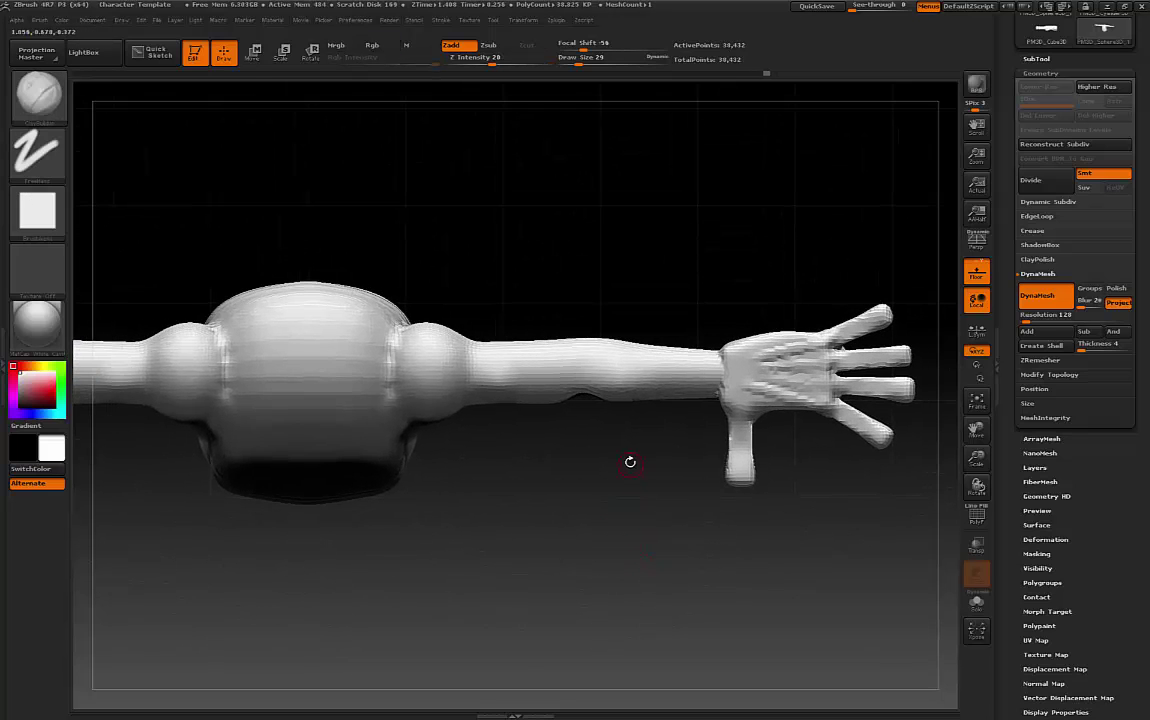
key("space")
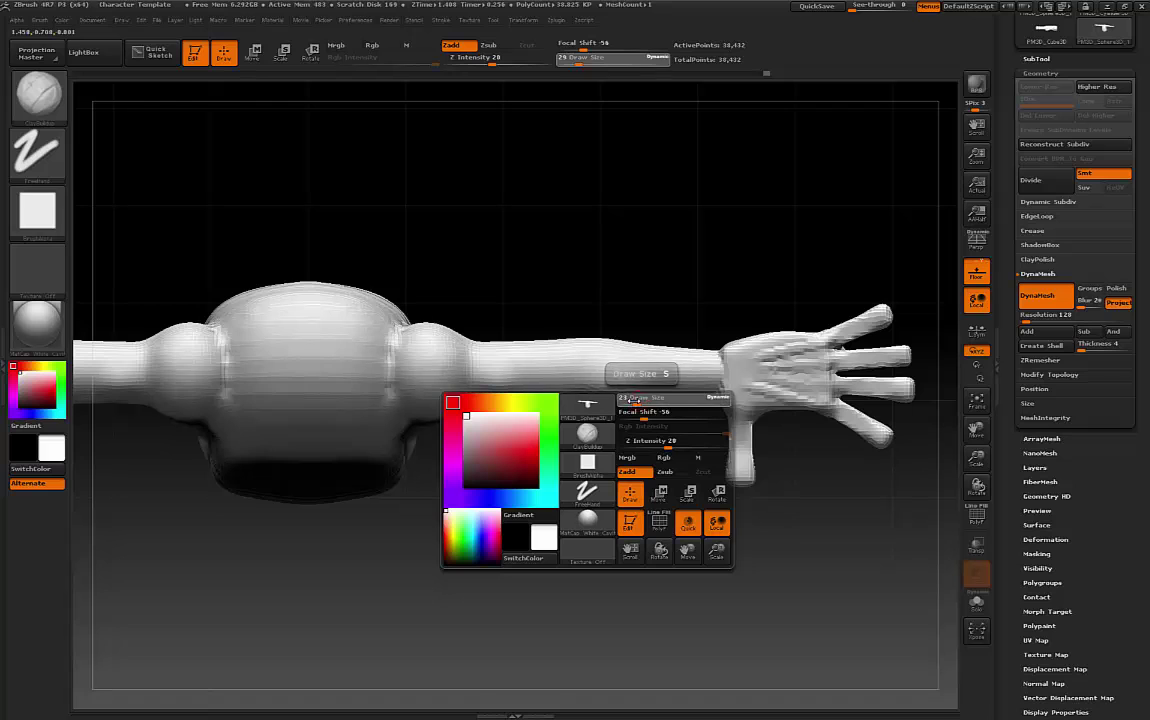
left_click_drag(644, 401, 651, 402)
left_click_drag(618, 373, 678, 374)
mouse_move(630, 500)
left_mouse_down("shift")
mouse_move(642, 457)
mouse_move(698, 472)
mouse_move(681, 484)
mouse_move(668, 474)
mouse_move(679, 490)
left_mouse_up("shift")
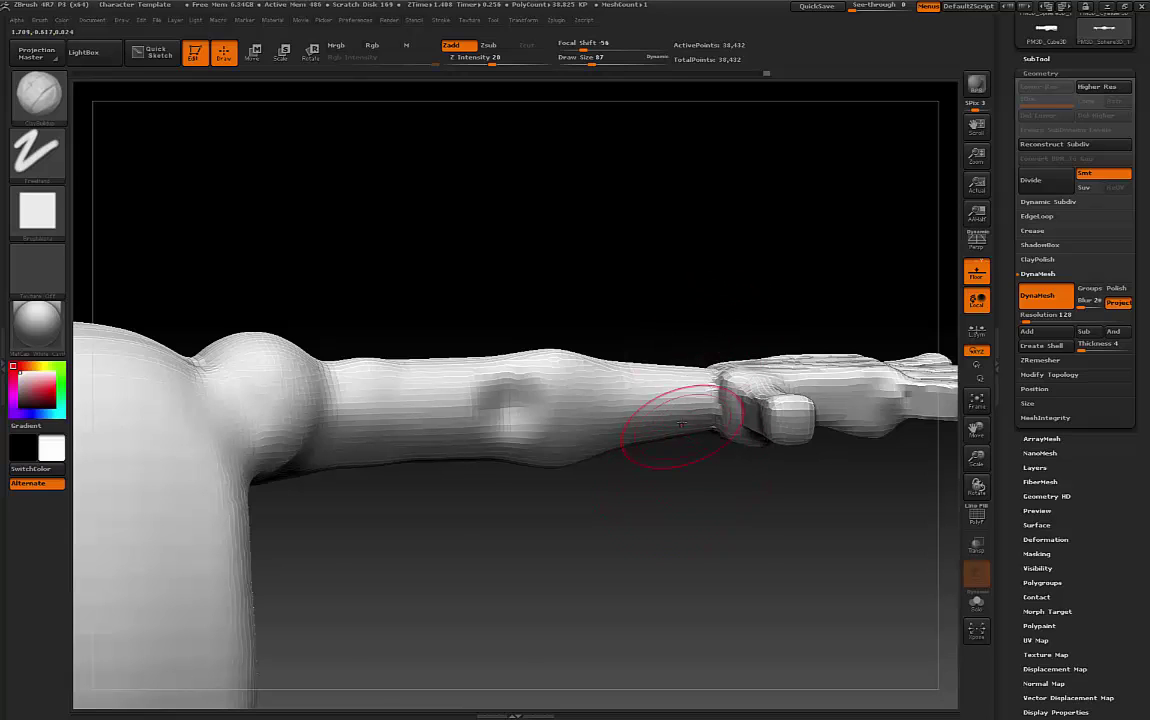
key("space")
mouse_move(689, 424)
left_mouse_down()
mouse_move(675, 424)
mouse_move(709, 406)
left_mouse_up()
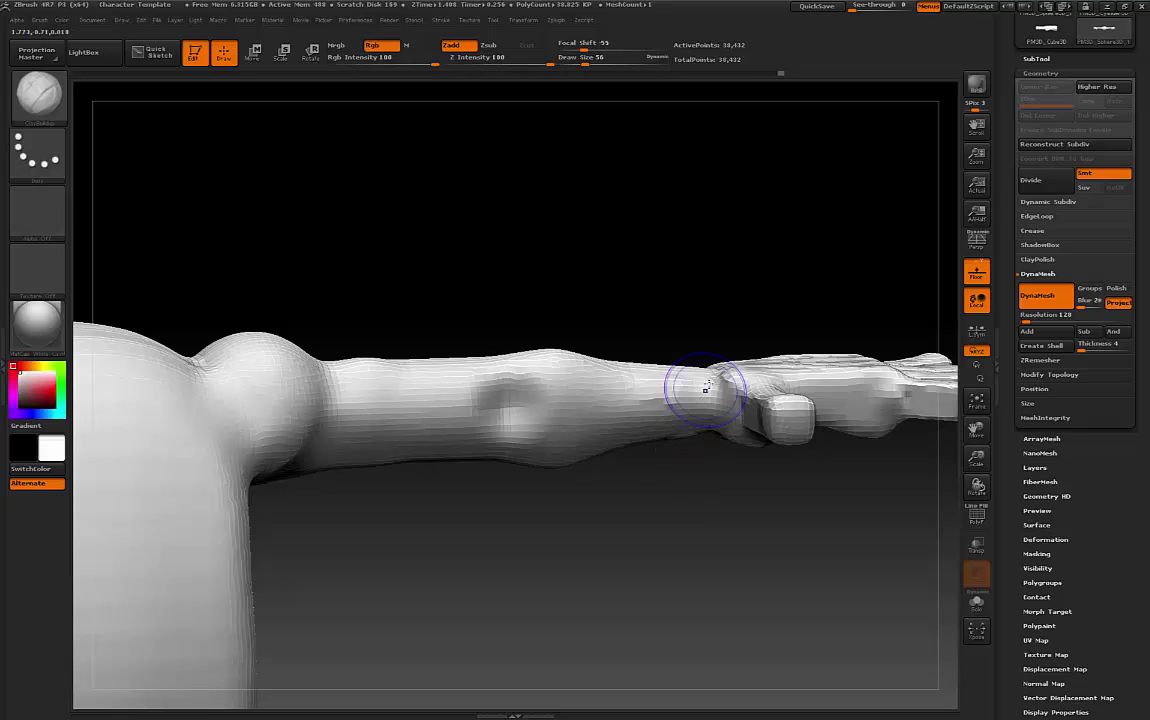
mouse_move(706, 388)
left_mouse_down("shift")
mouse_move(652, 354)
mouse_move(700, 405)
left_mouse_up("shift")
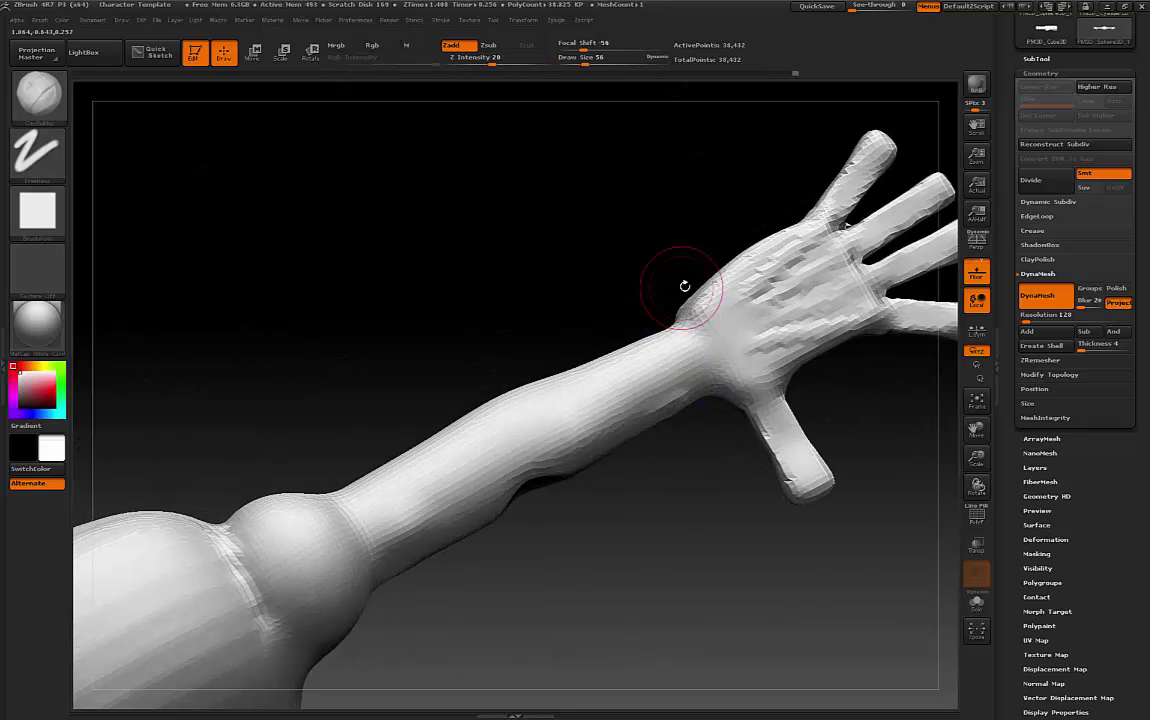
Blend the wrist into the back of the hand and the palm with ClayBuildup at draw size 56
left_click_drag(693, 292, 726, 273)
left_click_drag(648, 524, 551, 496)
left_click_drag(639, 449, 645, 358)
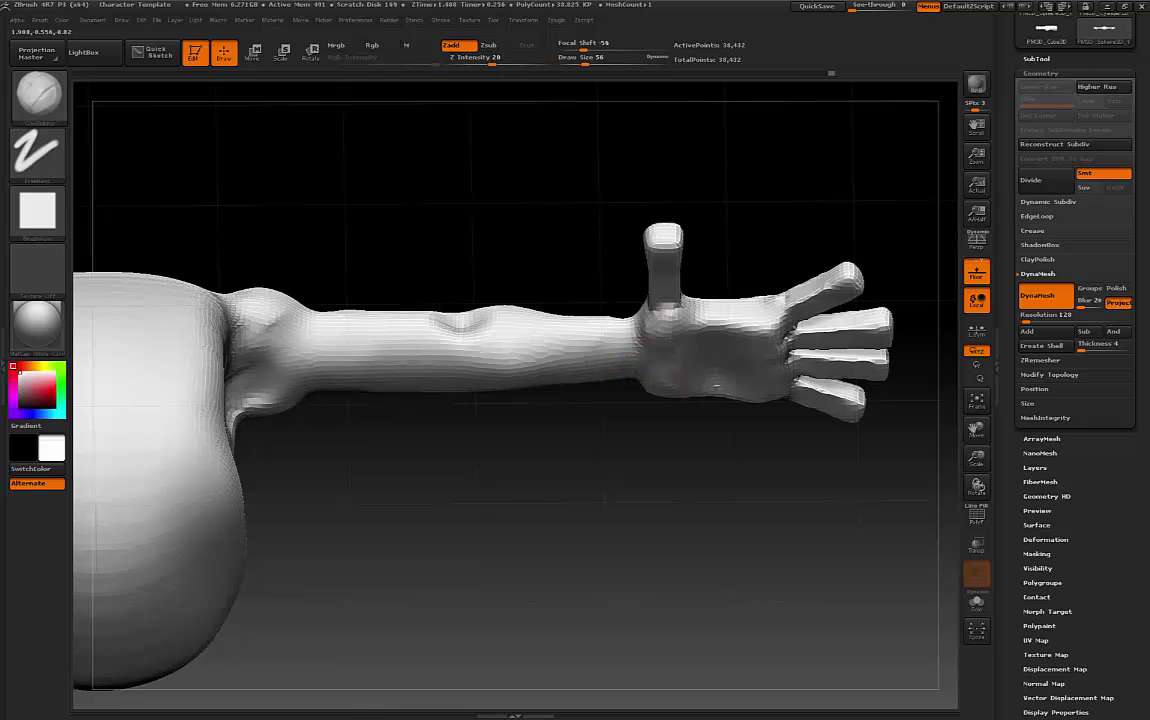
left_click_drag(653, 444, 662, 385)
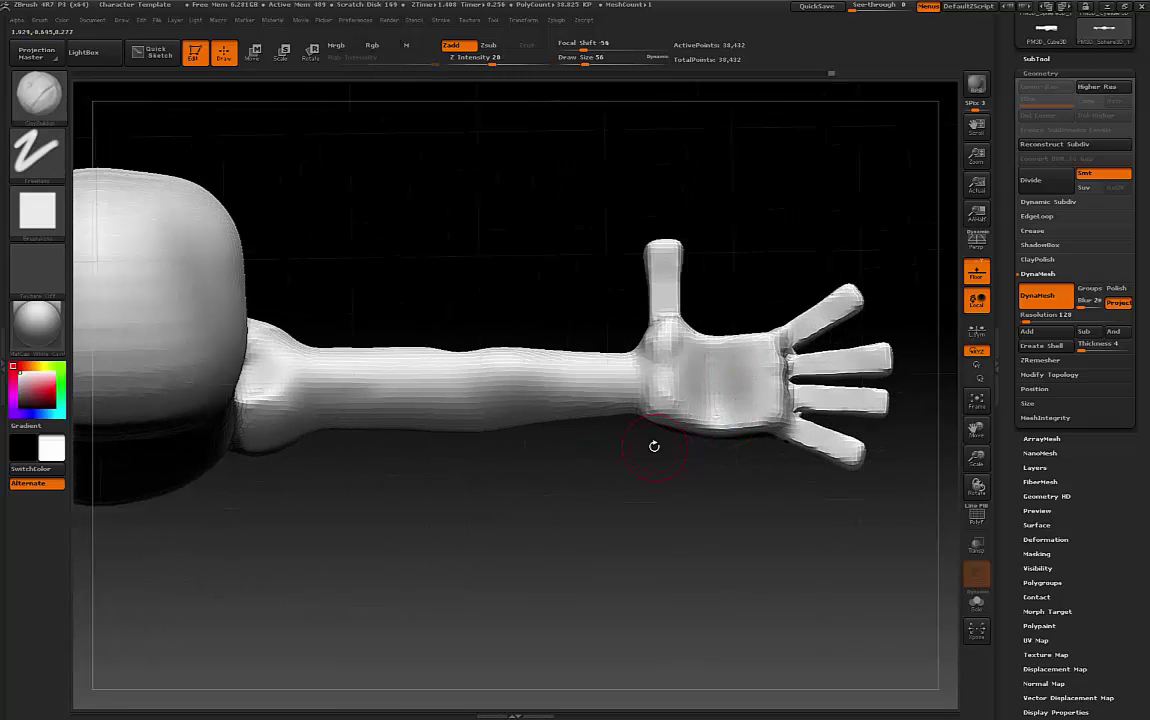
Shorten the hand by pulling the fingers and thumb inward with the Move Topological brush at draw size 492
mouse_move(655, 445)
left_mouse_down()
mouse_move(645, 481)
mouse_move(676, 431)
mouse_move(603, 506)
mouse_move(629, 560)
mouse_move(590, 483)
mouse_move(636, 457)
left_mouse_up()
key("space")
key("b")
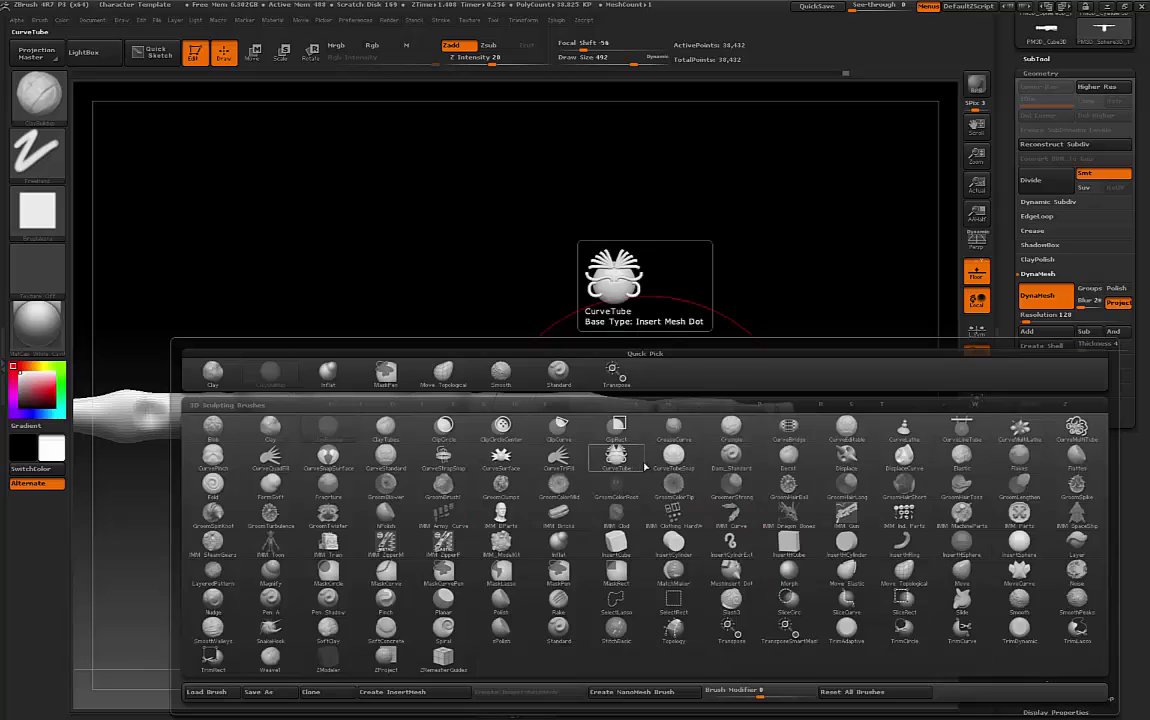
key("m")
key("t")
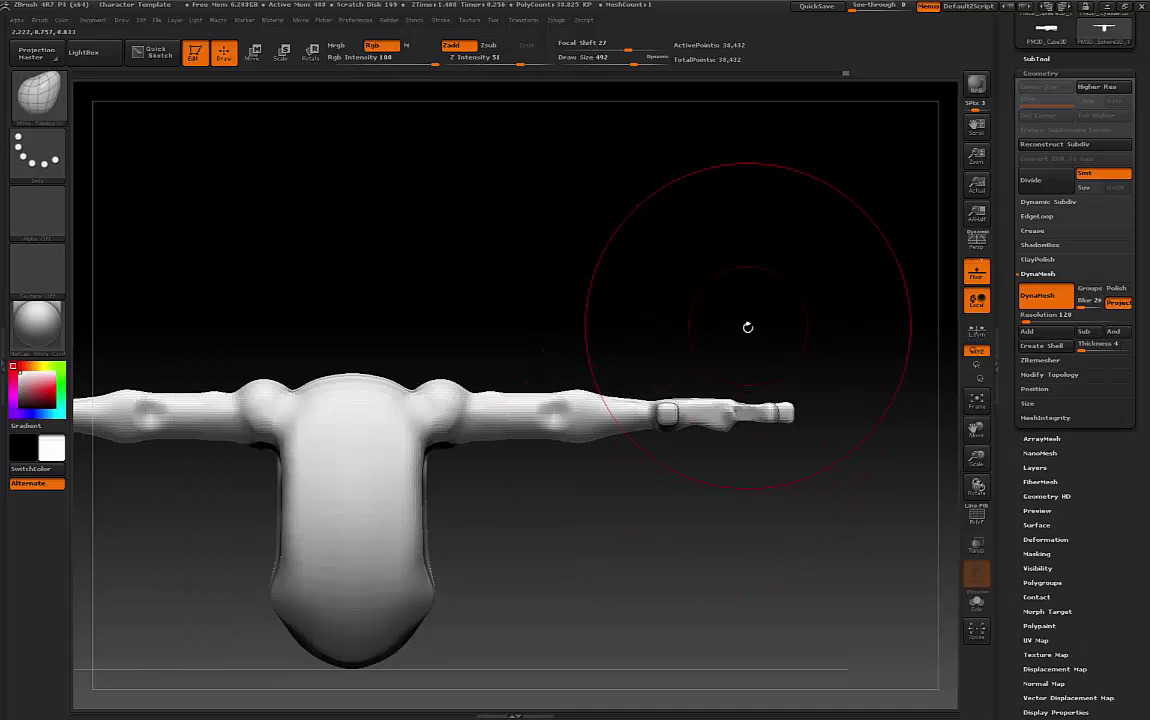
left_click_drag(780, 372, 690, 480)
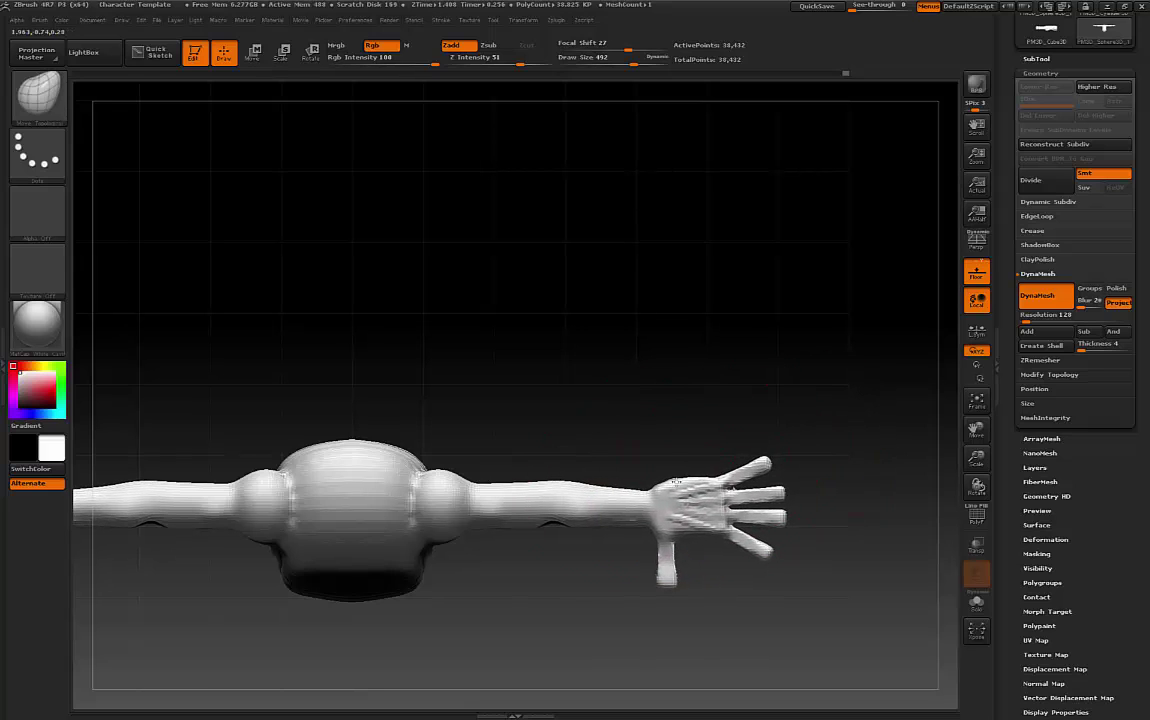
left_click_drag(748, 544, 732, 548)
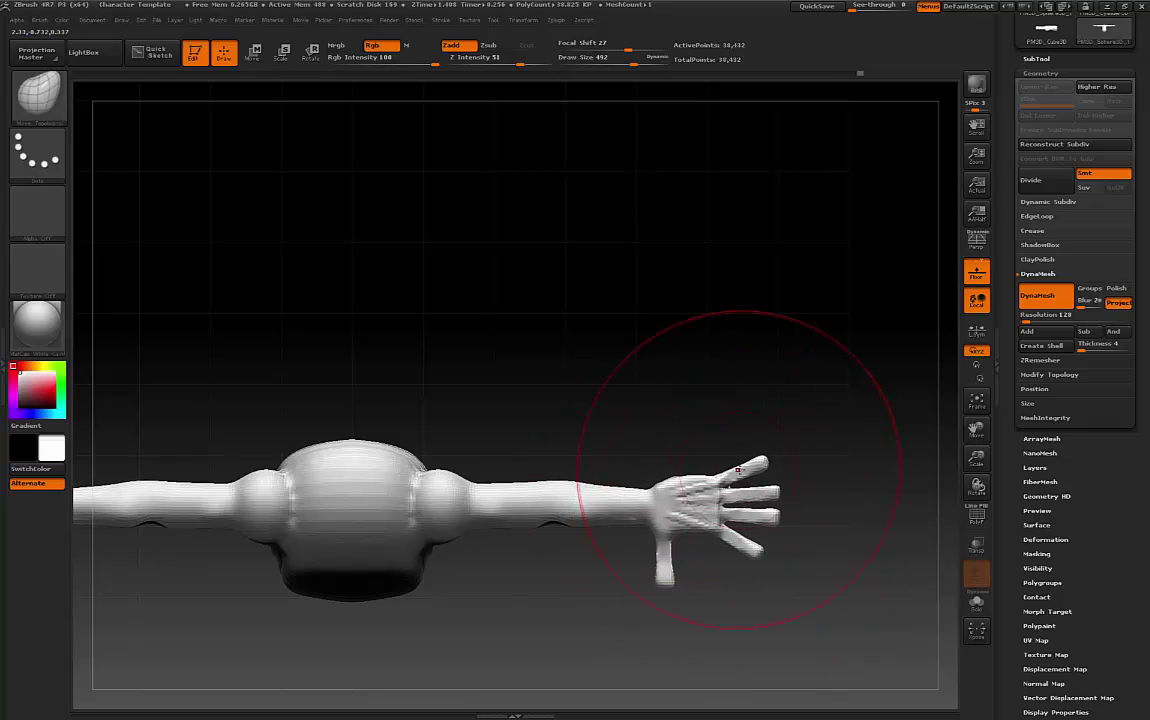
left_click_drag(738, 469, 728, 478)
left_click_drag(669, 569, 673, 563)
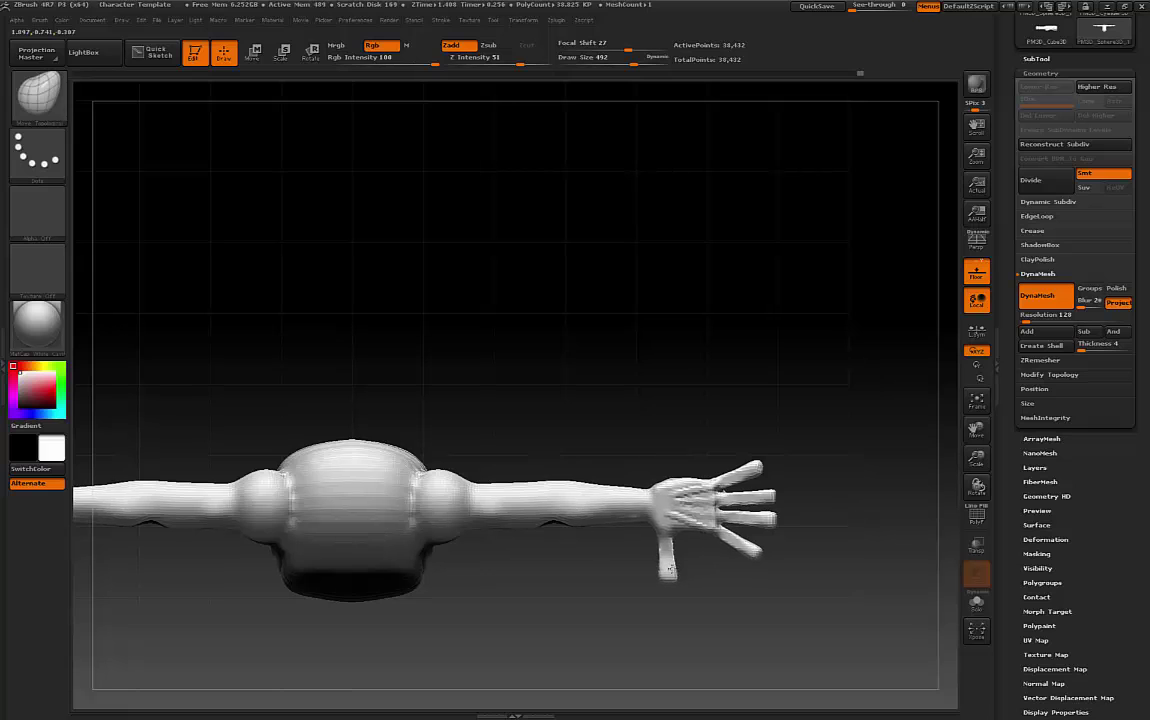
Reshape the underside of the wrist and the base of the hand with Move Topological at draw size 80
right_click_drag(738, 488, 750, 485)
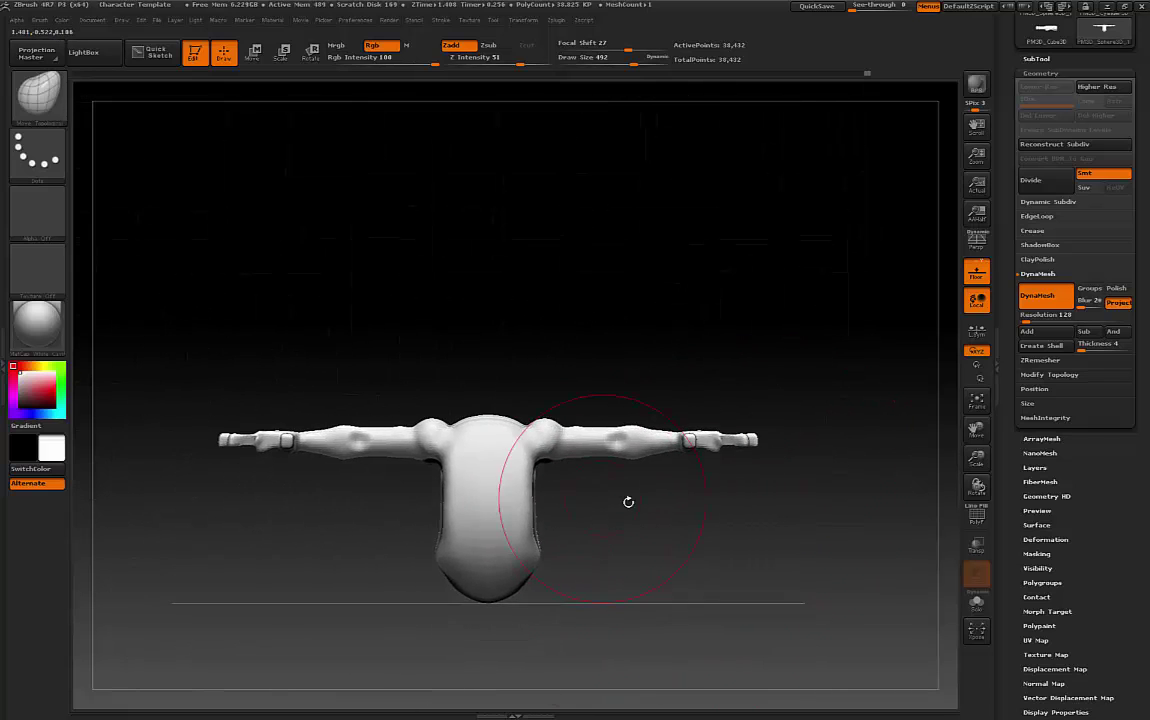
left_click_drag(629, 500, 730, 458, "alt")
key("space")
left_click_drag(670, 408, 640, 408)
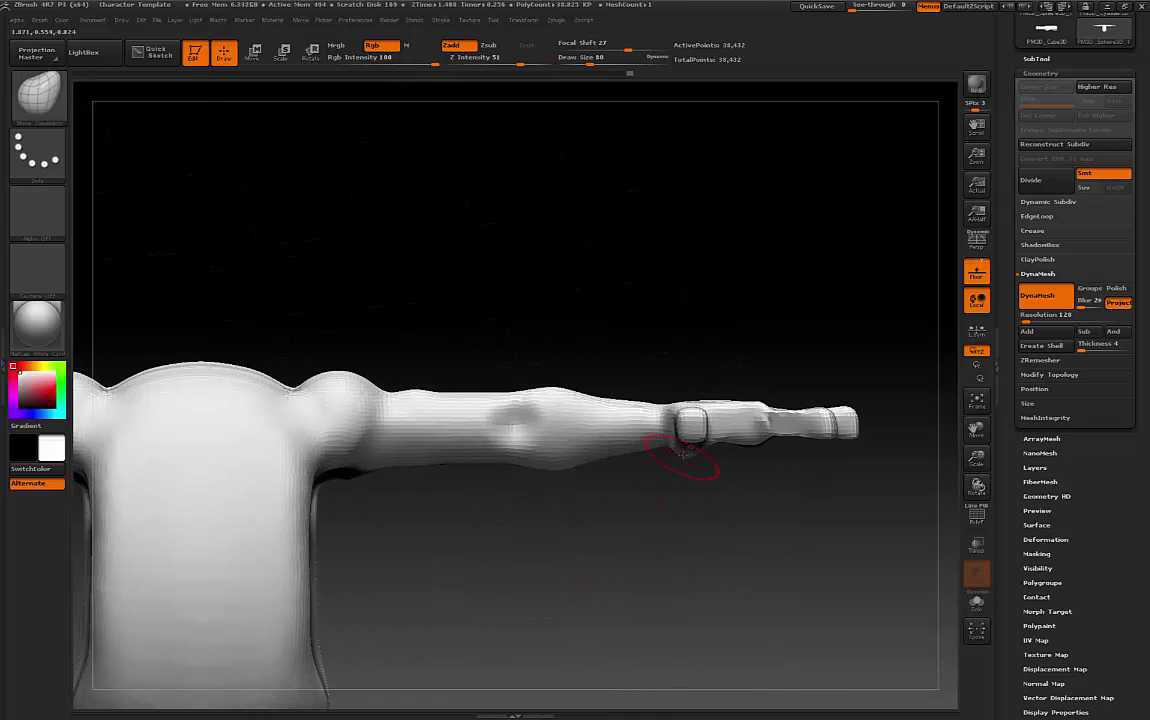
left_click_drag(645, 525, 552, 484)
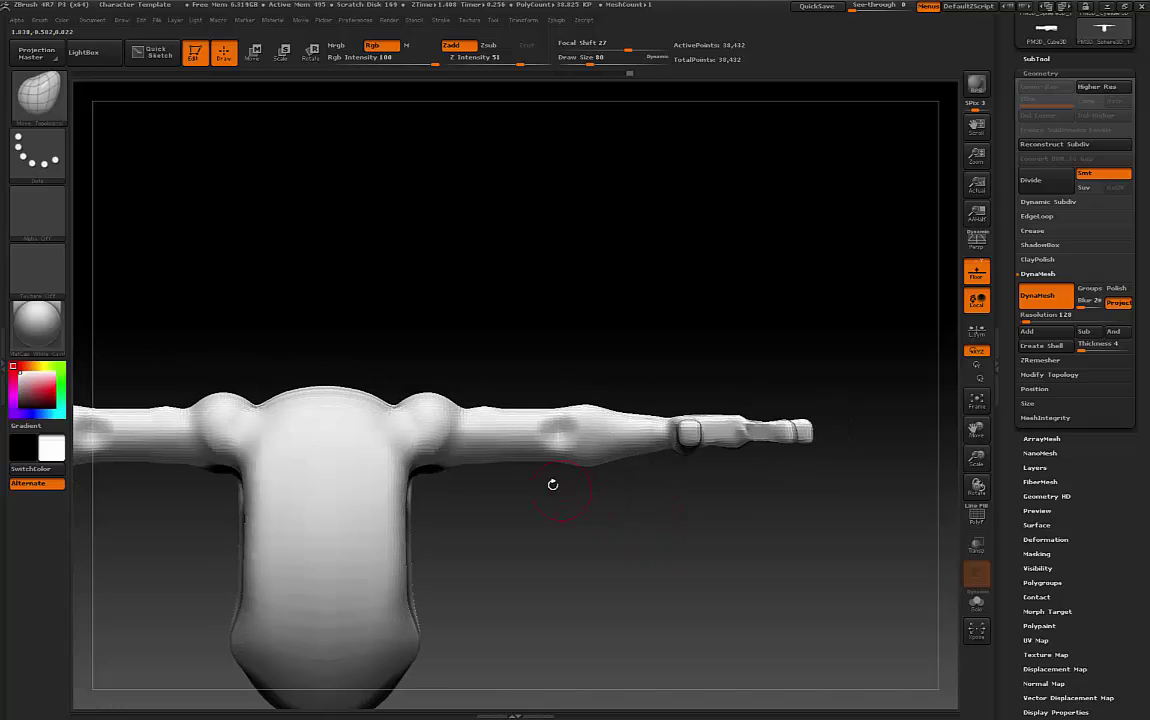
key("space")
left_click_drag(544, 427, 553, 427)
mouse_move(507, 464)
left_mouse_down()
mouse_move(529, 506)
mouse_move(592, 507)
mouse_move(640, 480)
left_mouse_up()
Smooth the rough tendon ridges on the back of the hand at draw size 65
left_click_drag(639, 390, 660, 590)
key("space")
mouse_move(790, 447)
left_mouse_down()
mouse_move(778, 447)
mouse_move(806, 446)
mouse_move(789, 435)
left_mouse_up()
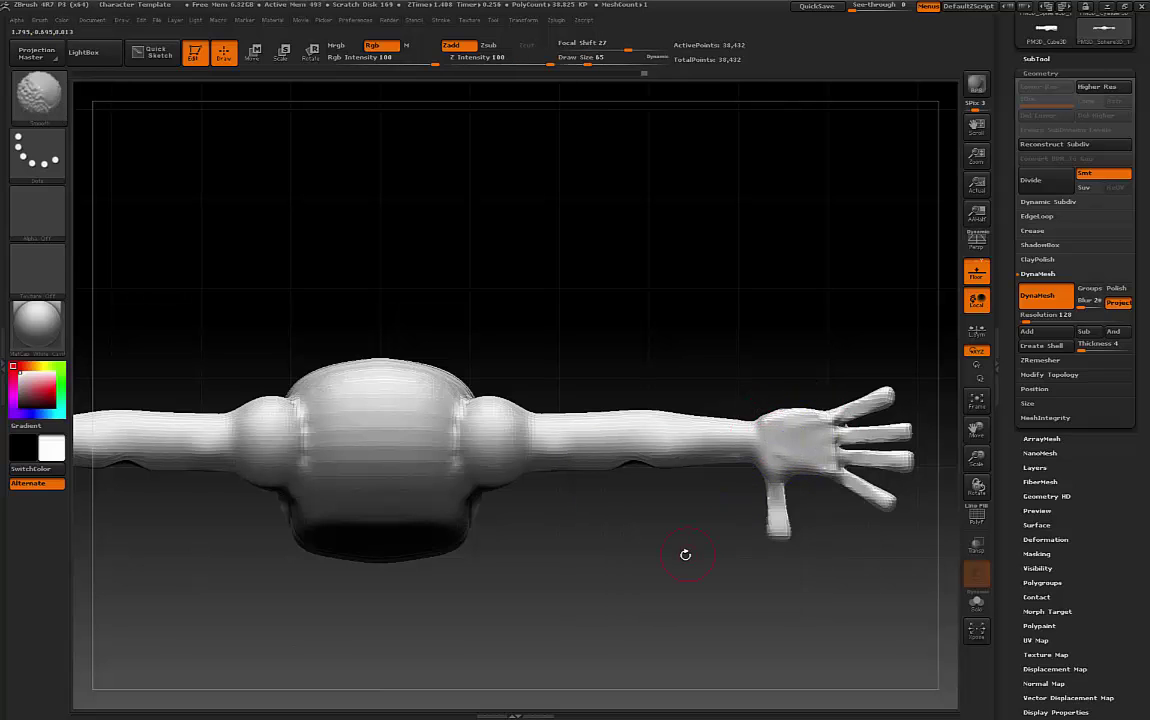
Build up the knuckles at the bases of the fingers with ClayBuildup at draw size 27 and smooth them
mouse_move(685, 554)
left_mouse_down()
mouse_move(694, 532)
mouse_move(645, 470)
mouse_move(642, 314)
mouse_move(703, 322)
left_mouse_up()
key("b")
key("c")
key("b")
key("space")
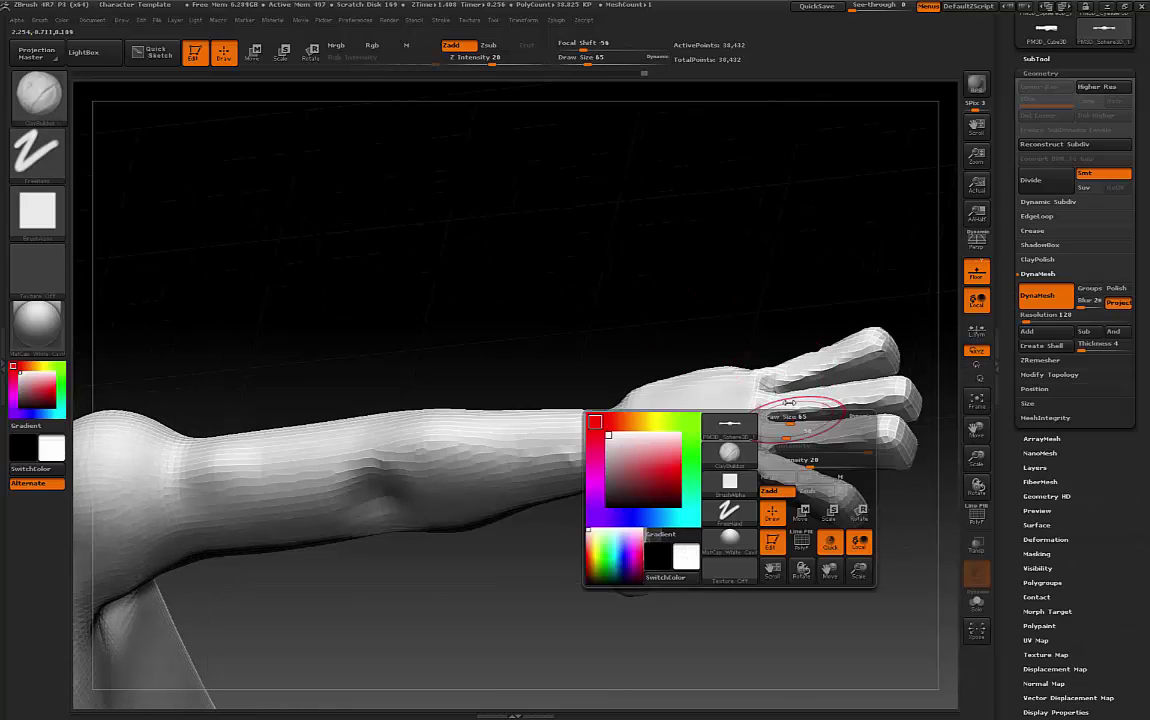
left_click_drag(778, 416, 757, 455)
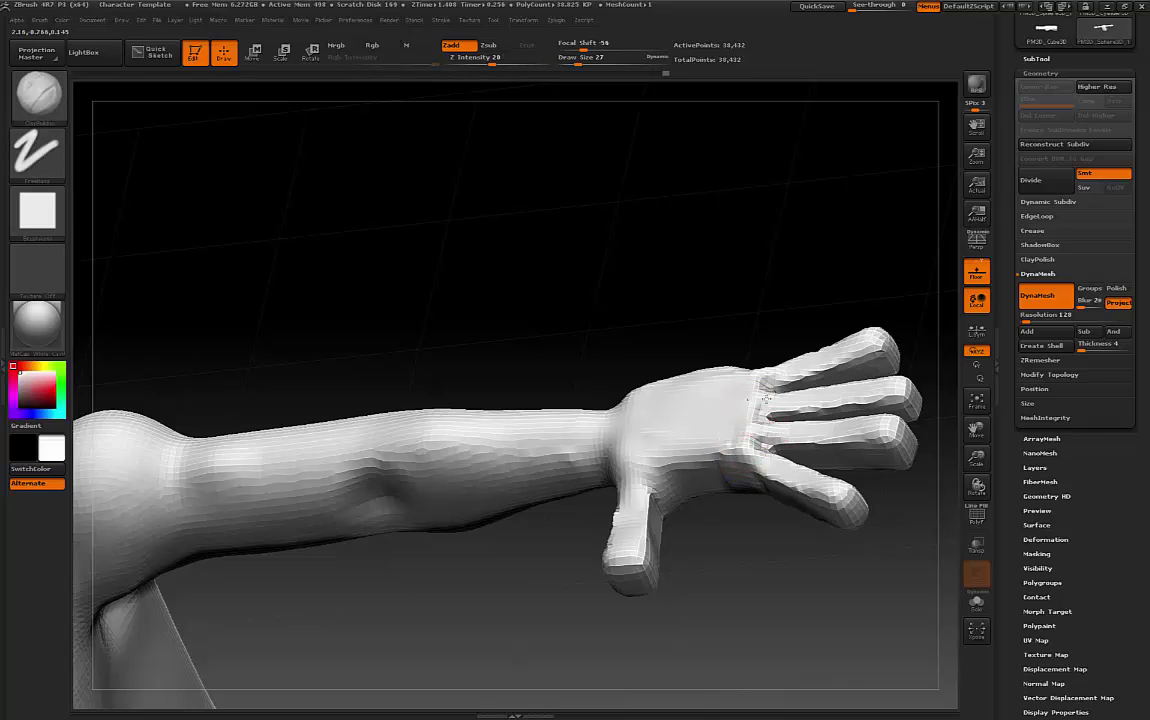
key("shift")
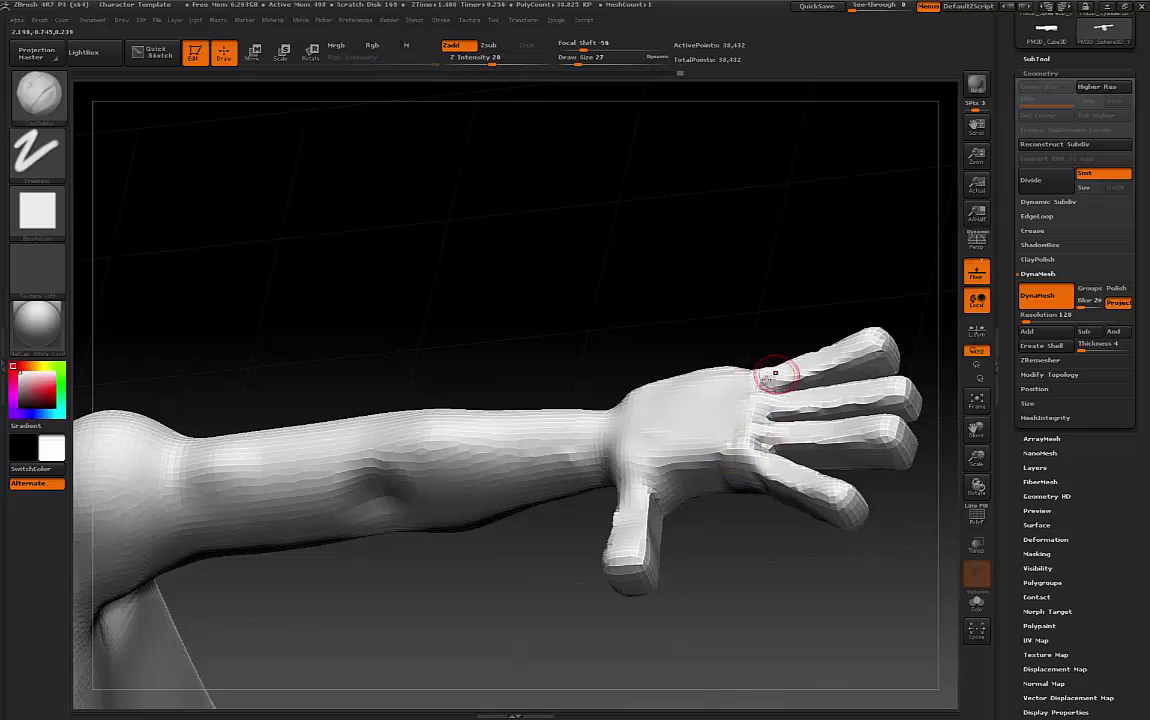
key("shift")
Subdivide the merged body mesh once to subdivision level 2
key("ctrl+d")
left_click_drag(590, 640, 532, 577, "shift")
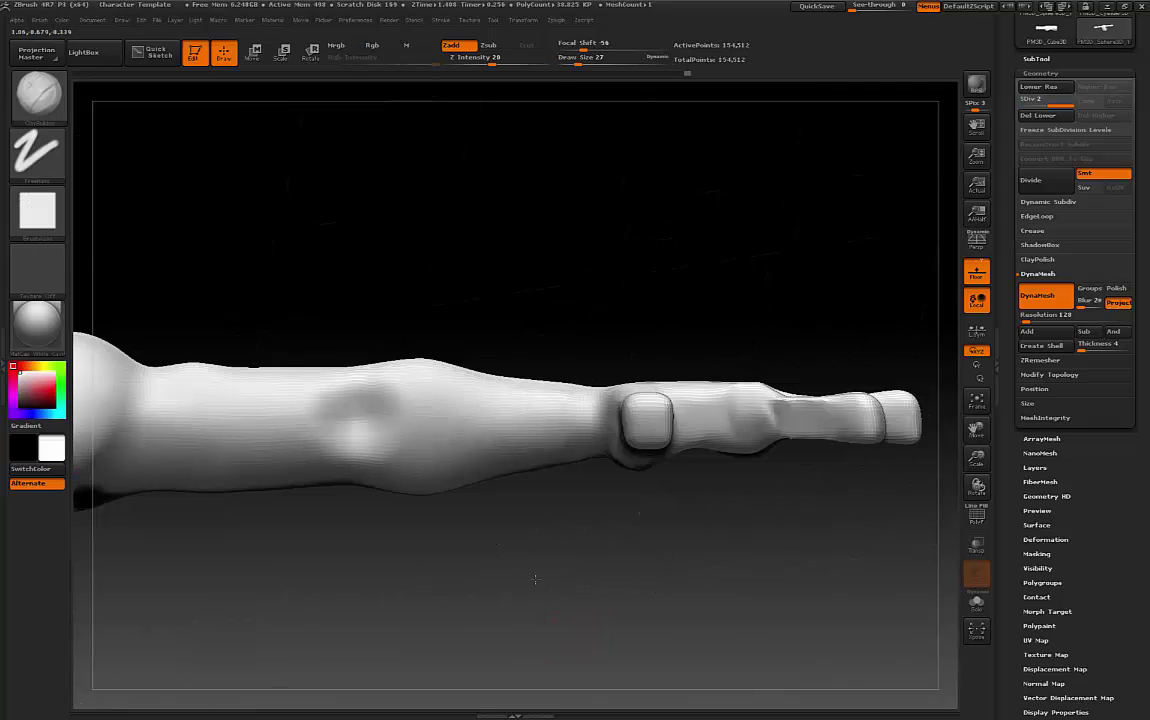
Build up tendon forms on the thumb side of the wrist with ClayBuildup at draw size 27 and smooth them
left_click_drag(593, 509, 622, 550)
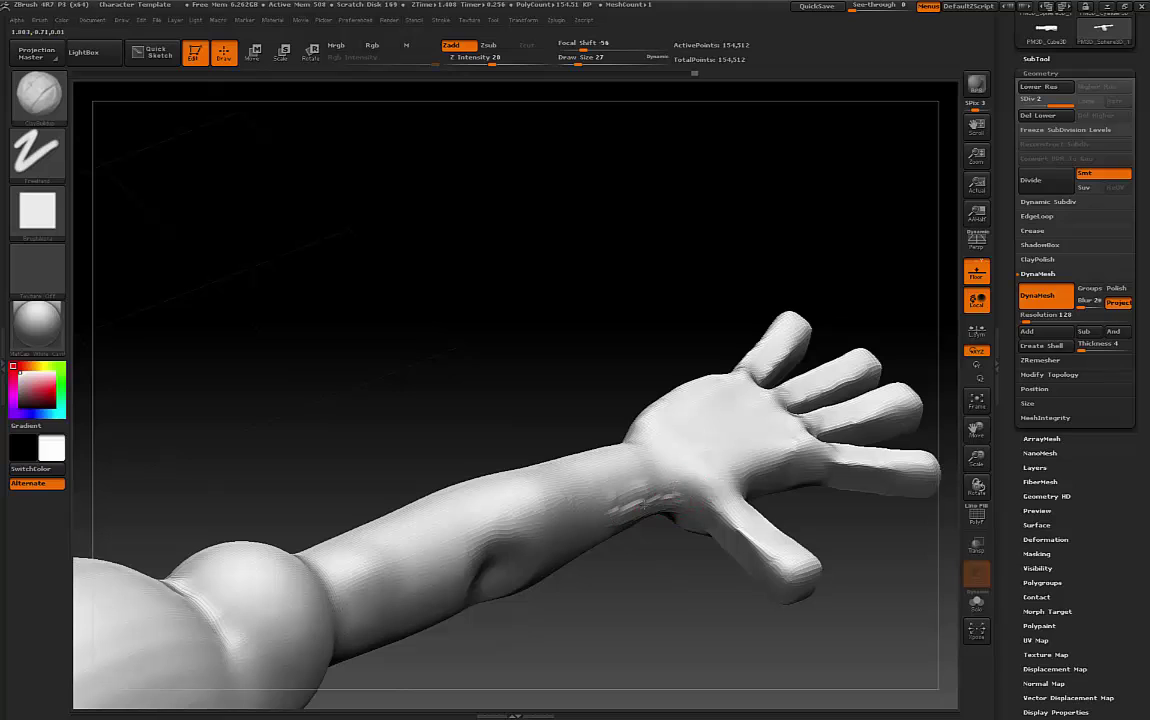
left_click_drag(645, 504, 658, 504, "shift")
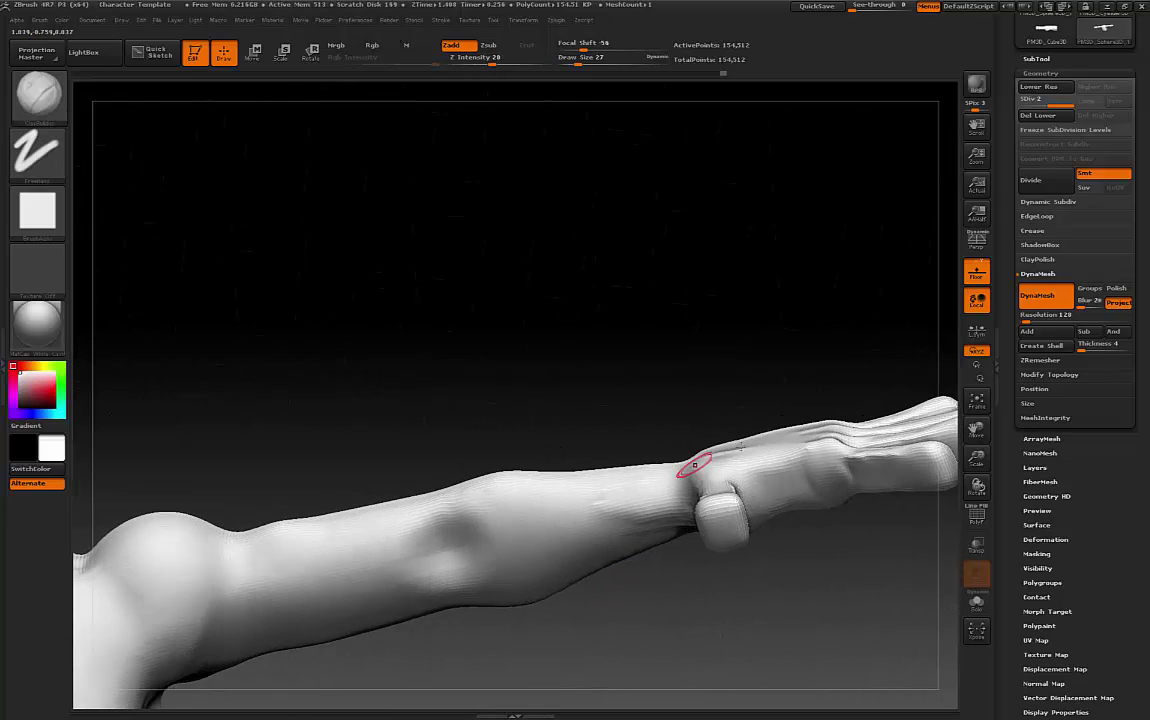
left_click_drag(640, 395, 608, 460)
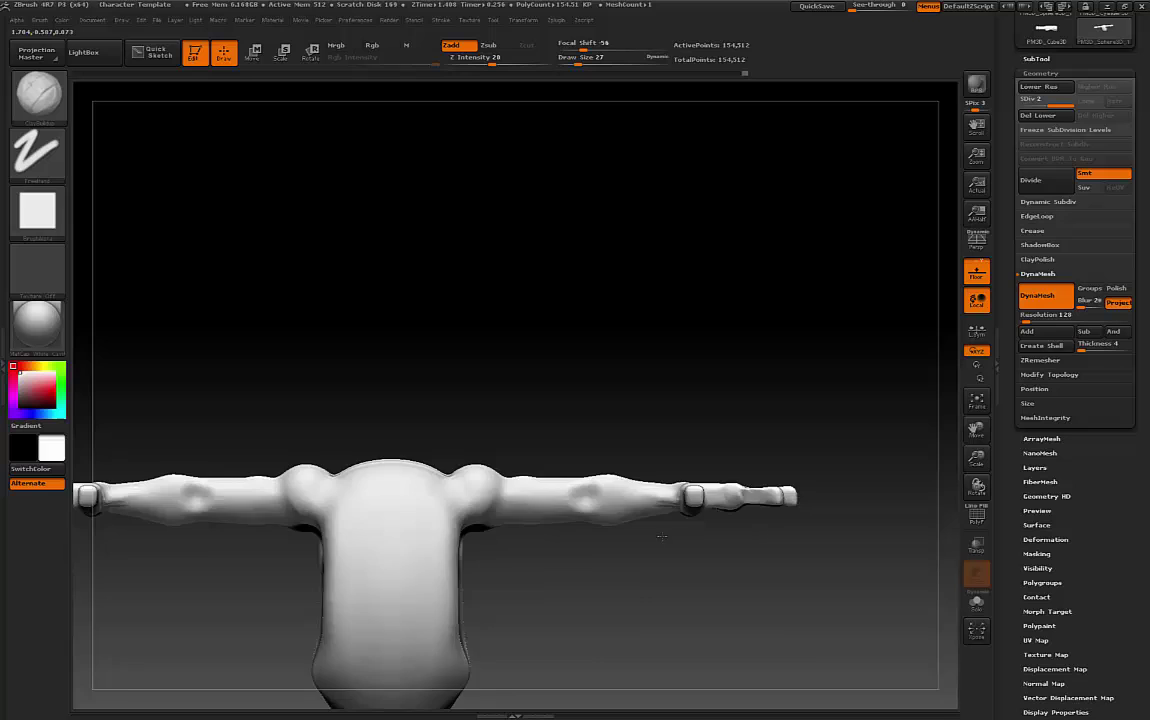
Fill out the webbing between the thumb and index finger with ClayBuildup at draw size 27 and smooth it
mouse_move(620, 560)
left_mouse_down()
mouse_move(701, 571)
mouse_move(682, 521)
mouse_move(640, 575)
mouse_move(637, 465)
mouse_move(631, 563)
mouse_move(667, 590)
mouse_move(660, 540)
mouse_move(655, 560)
left_mouse_up()
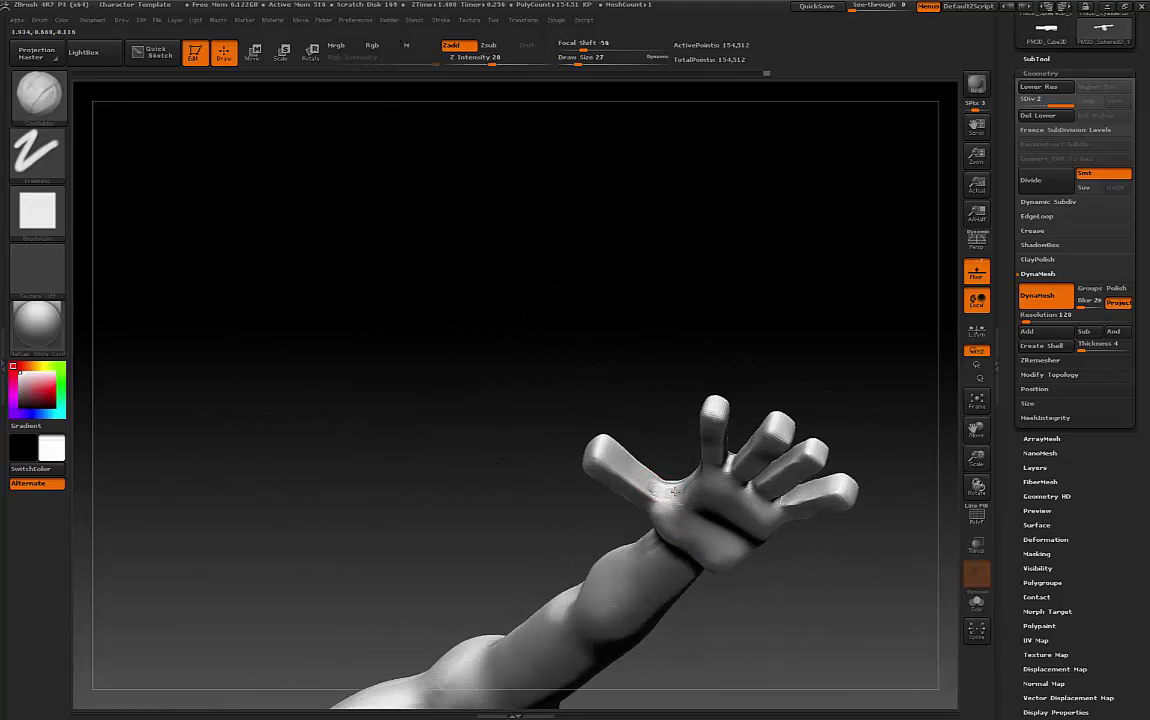
left_click_drag(657, 483, 680, 484, "shift")
left_click_drag(678, 602, 632, 610)
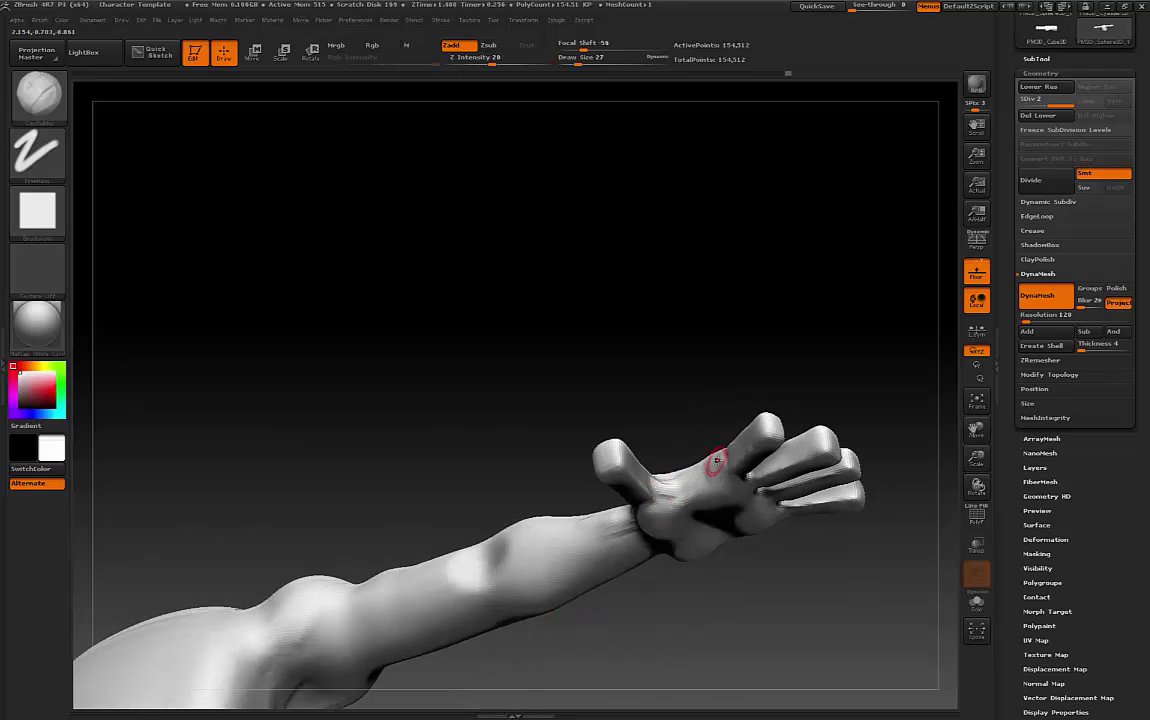
left_click_drag(650, 545, 756, 502)
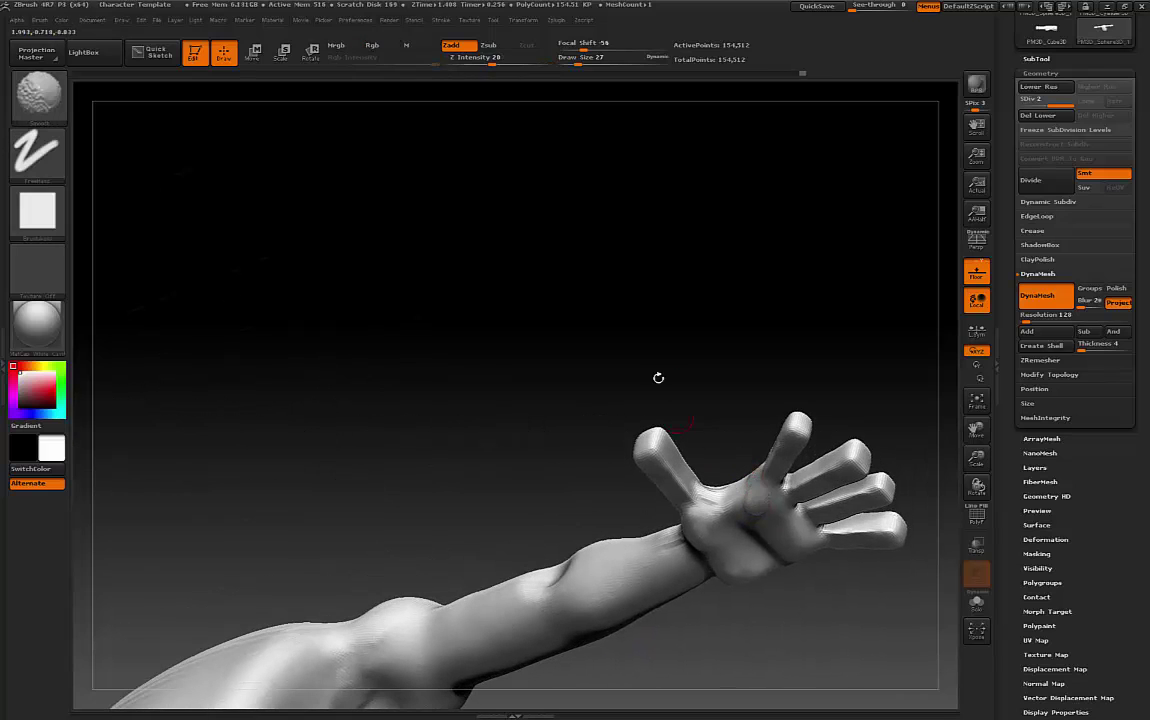
left_click_drag(660, 377, 504, 541)
Raise the back of the hand just past the wrist with Move Topological at draw size 87
key("f")
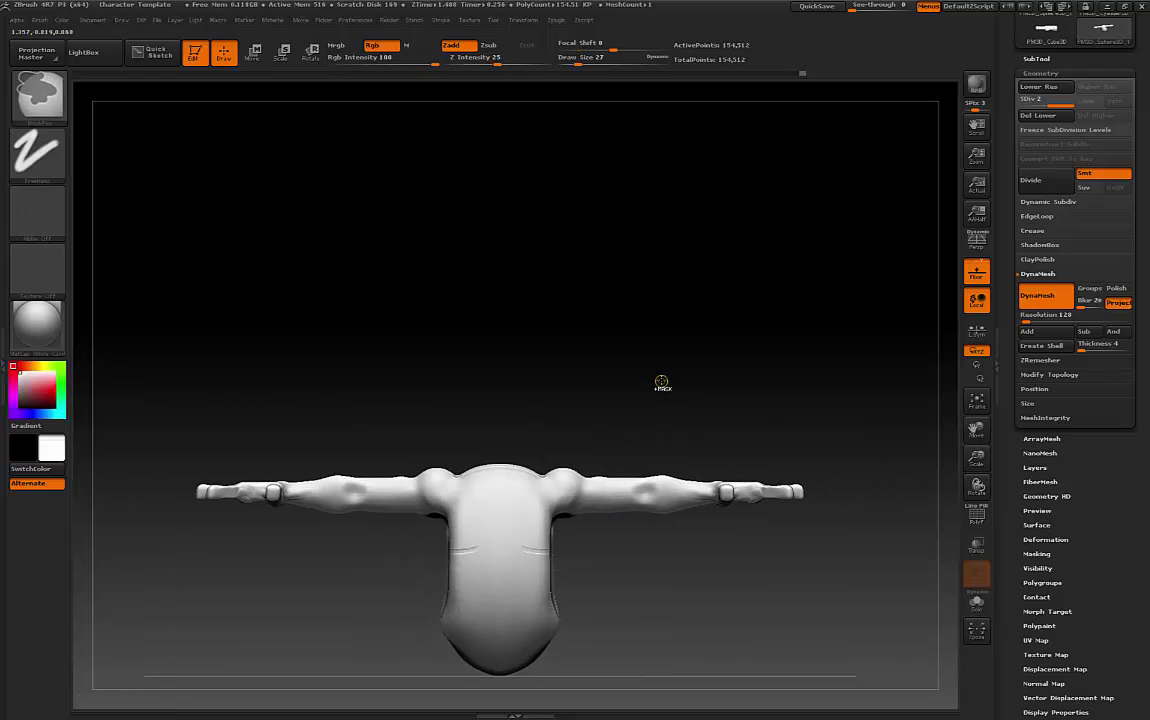
left_click_drag(688, 347, 634, 284)
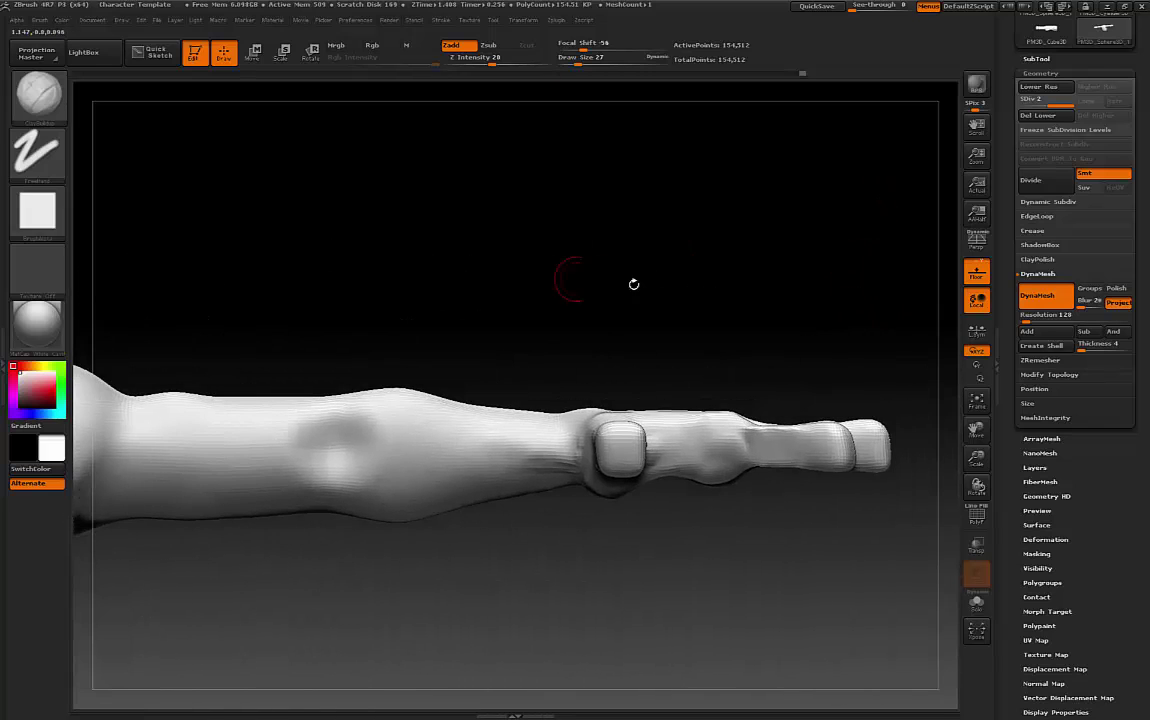
key("b")
key("m")
key("t")
key("space")
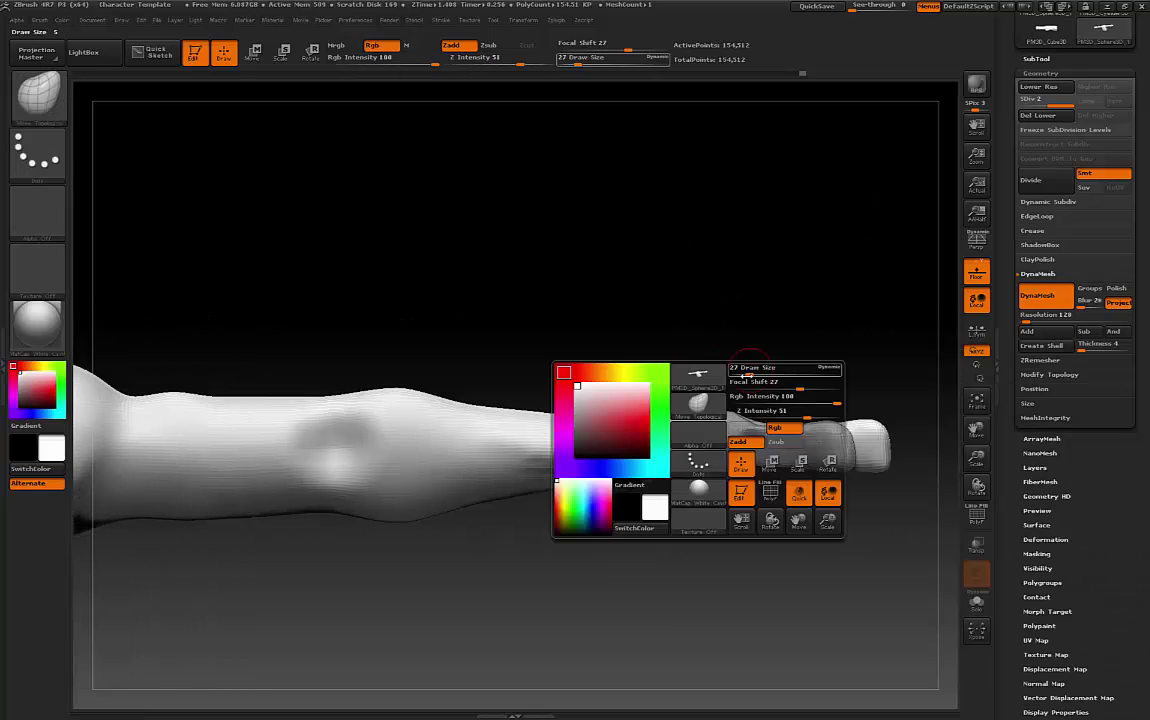
left_click_drag(757, 368, 765, 367)
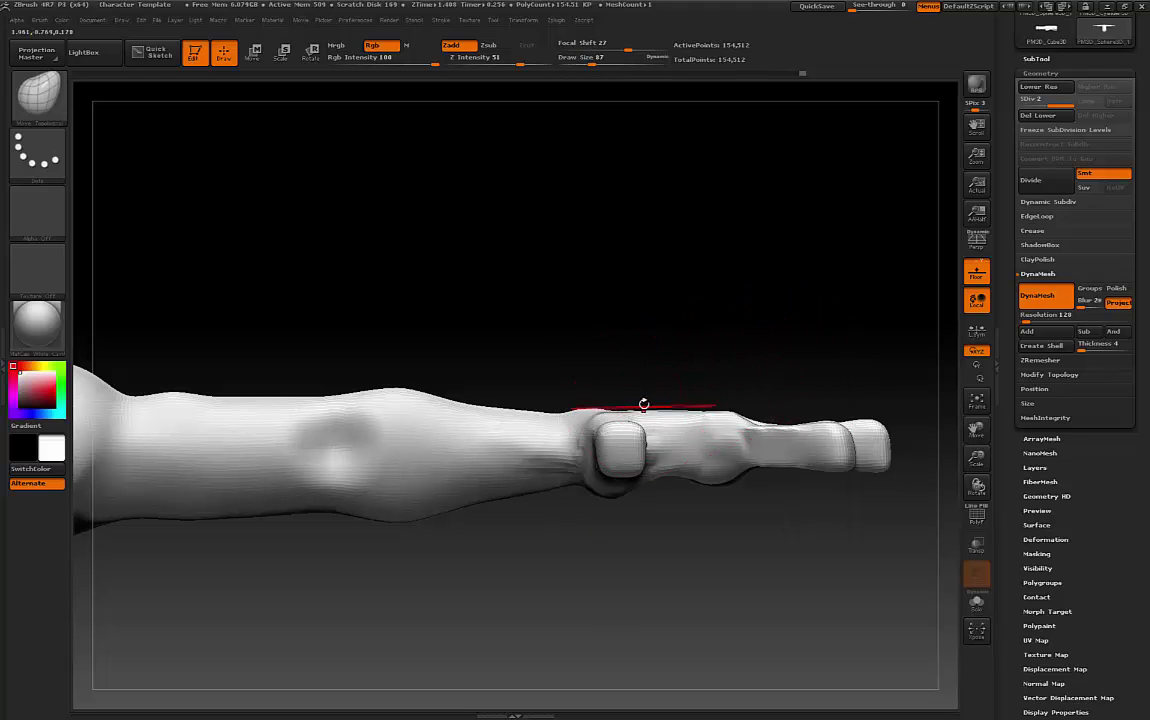
mouse_move(653, 401)
left_mouse_down()
mouse_move(648, 412)
mouse_move(640, 387)
left_mouse_up()
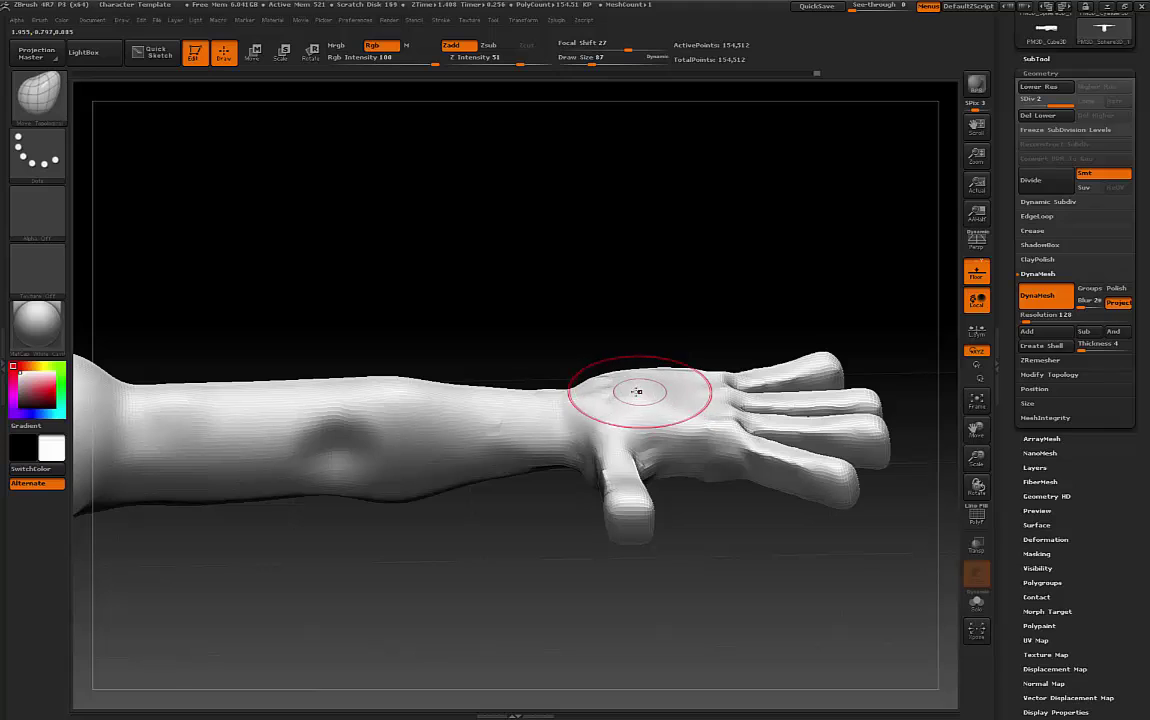
mouse_move(619, 304)
left_mouse_down()
mouse_move(688, 282)
mouse_move(688, 298)
left_mouse_up()
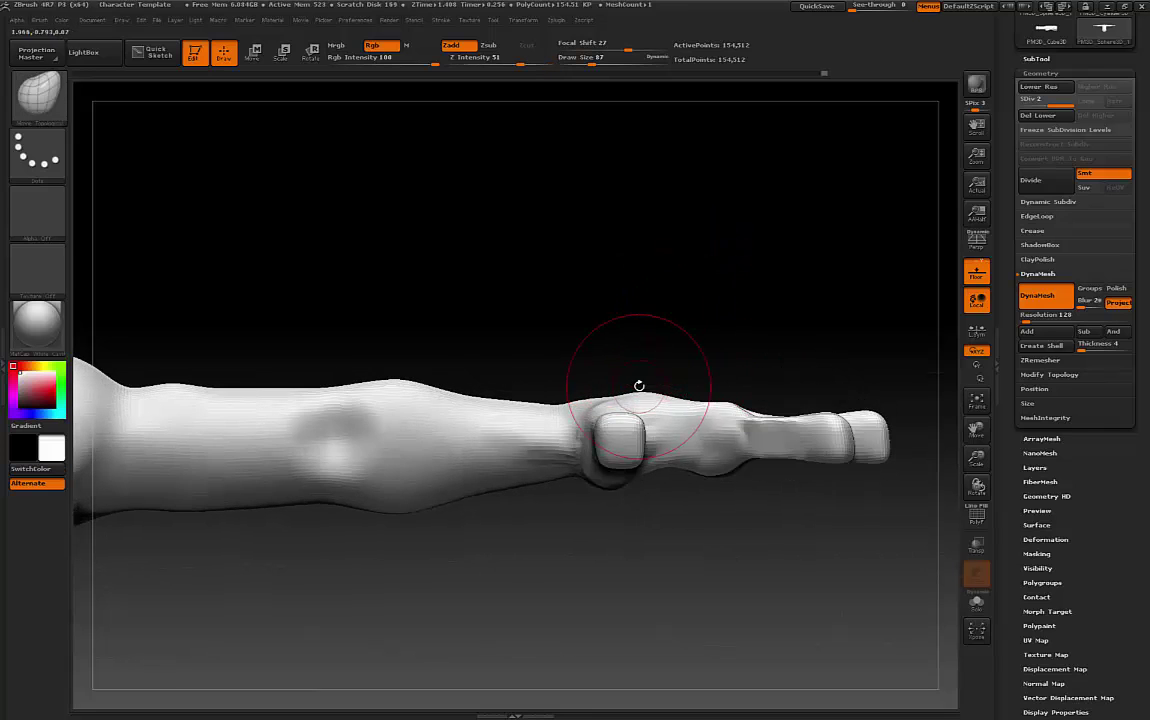
left_click_drag(639, 385, 640, 389)
left_click_drag(668, 349, 637, 378)
Adjust the forearm's upper contour and the underside of the elbow and wrist with Move Topological at draw size 87
left_click_drag(531, 549, 525, 460)
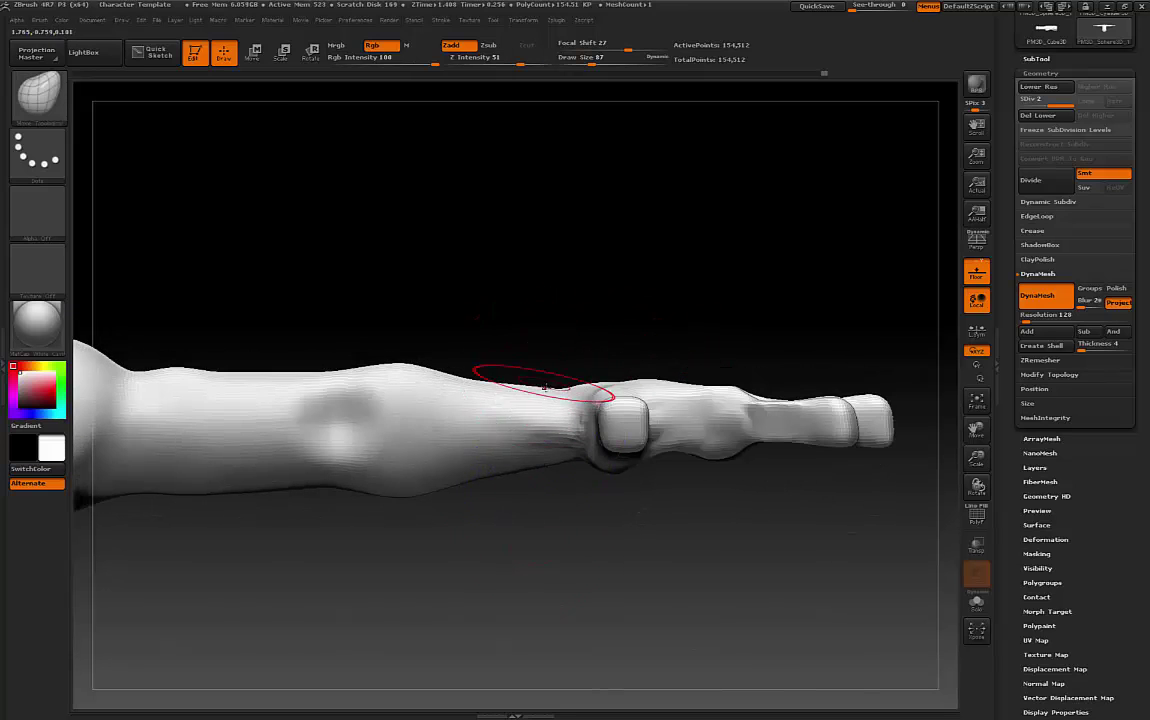
left_click_drag(493, 381, 488, 372)
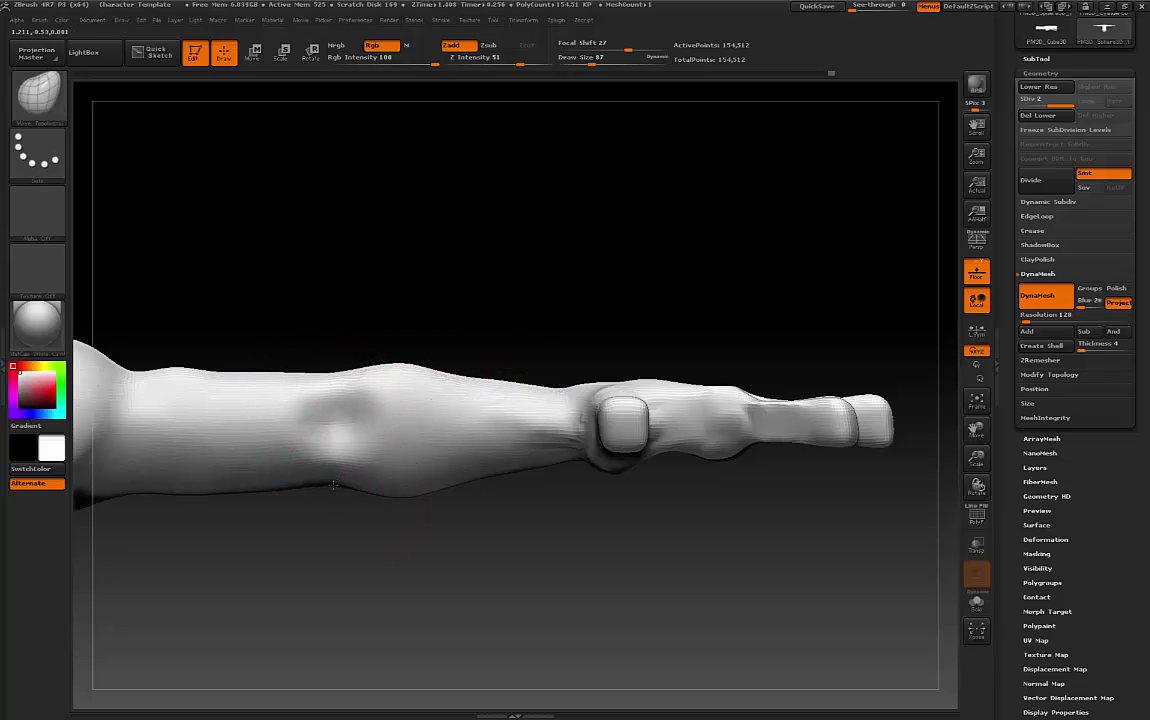
left_click_drag(333, 484, 330, 485)
mouse_move(405, 551)
left_mouse_down("alt")
mouse_move(593, 524)
mouse_move(490, 513)
mouse_move(460, 490)
left_mouse_up("alt")
left_click_drag(603, 321, 480, 334)
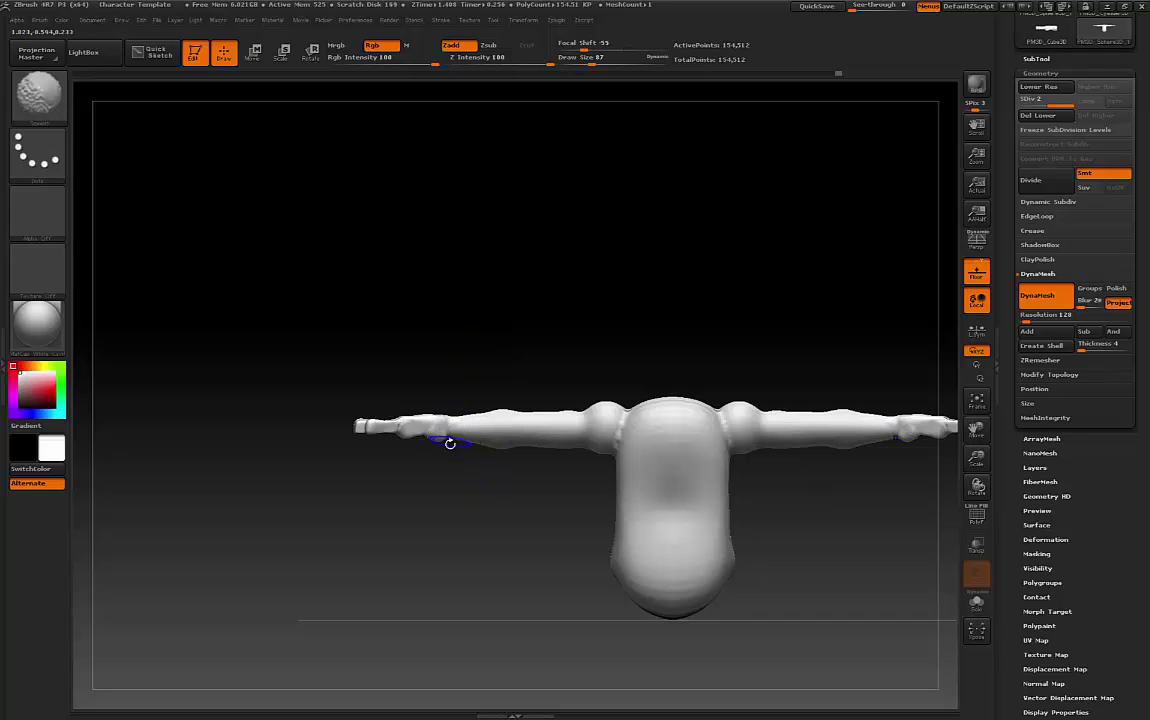
key("shift")
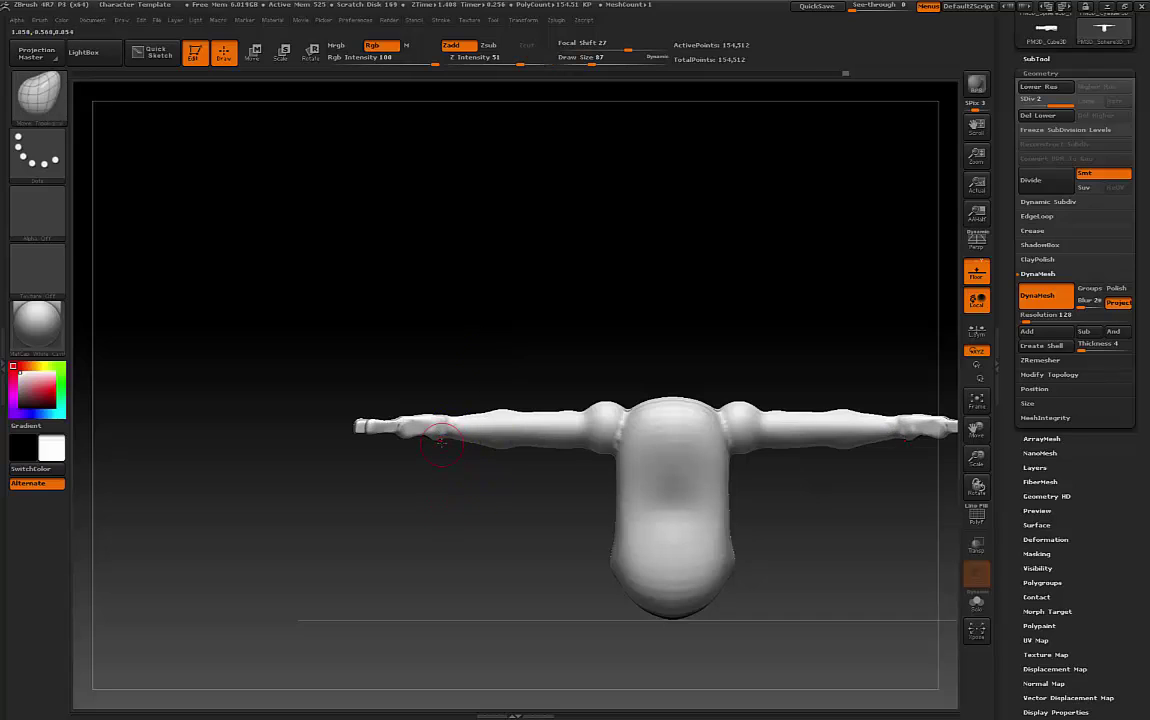
mouse_move(290, 515)
left_mouse_down()
mouse_move(719, 493)
mouse_move(592, 524)
mouse_move(436, 516)
mouse_move(454, 513)
mouse_move(452, 491)
mouse_move(257, 498)
left_mouse_up()
Build up the transition from the shoulders into the upper back with ClayBuildup at draw size 136 and smooth it
key("b")
key("c")
key("b")
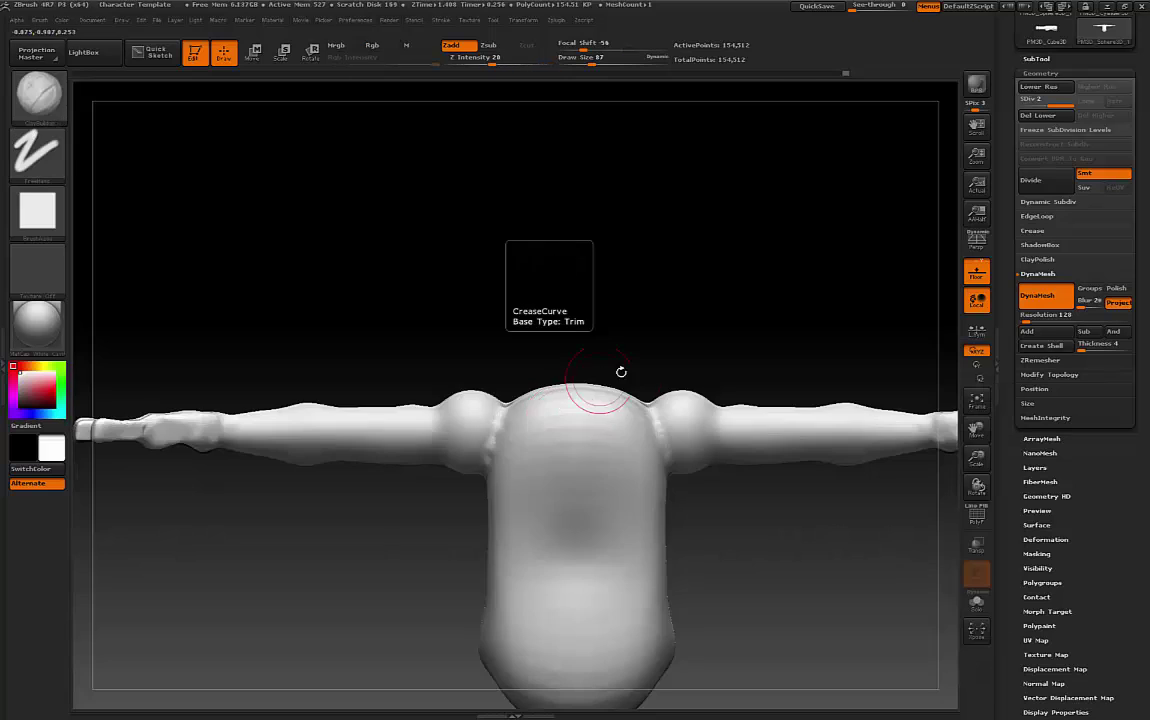
key("space")
left_click_drag(634, 394, 643, 394)
left_click_drag(440, 365, 540, 430)
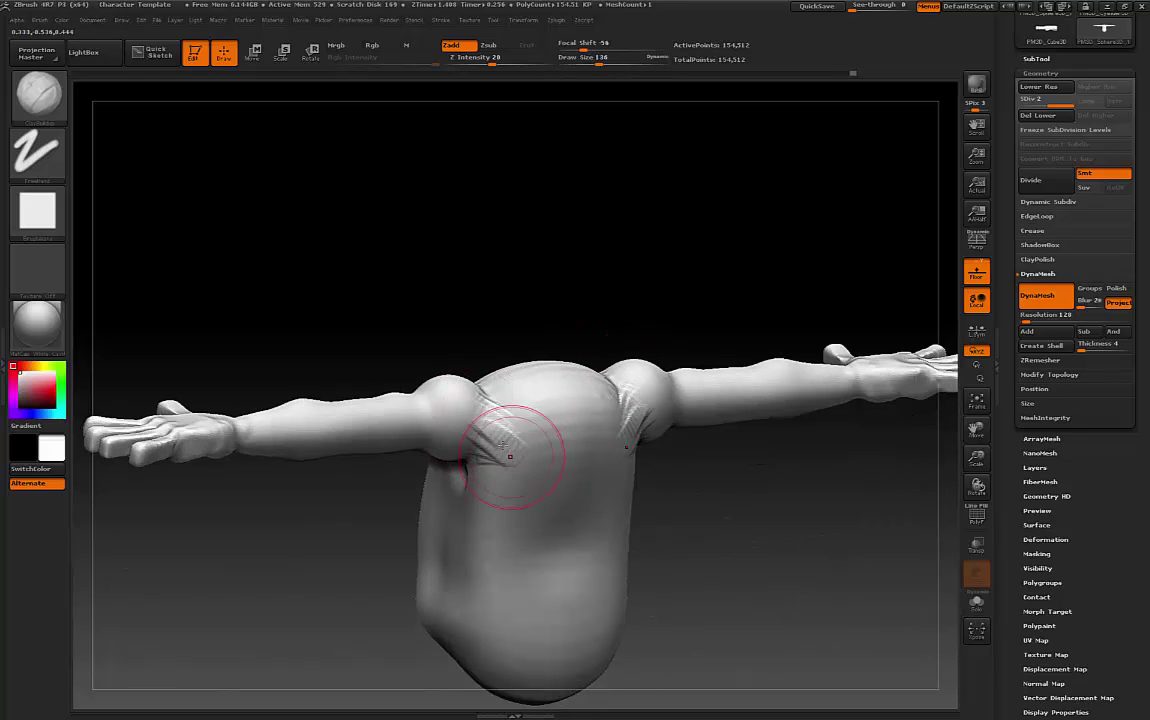
key("shift")
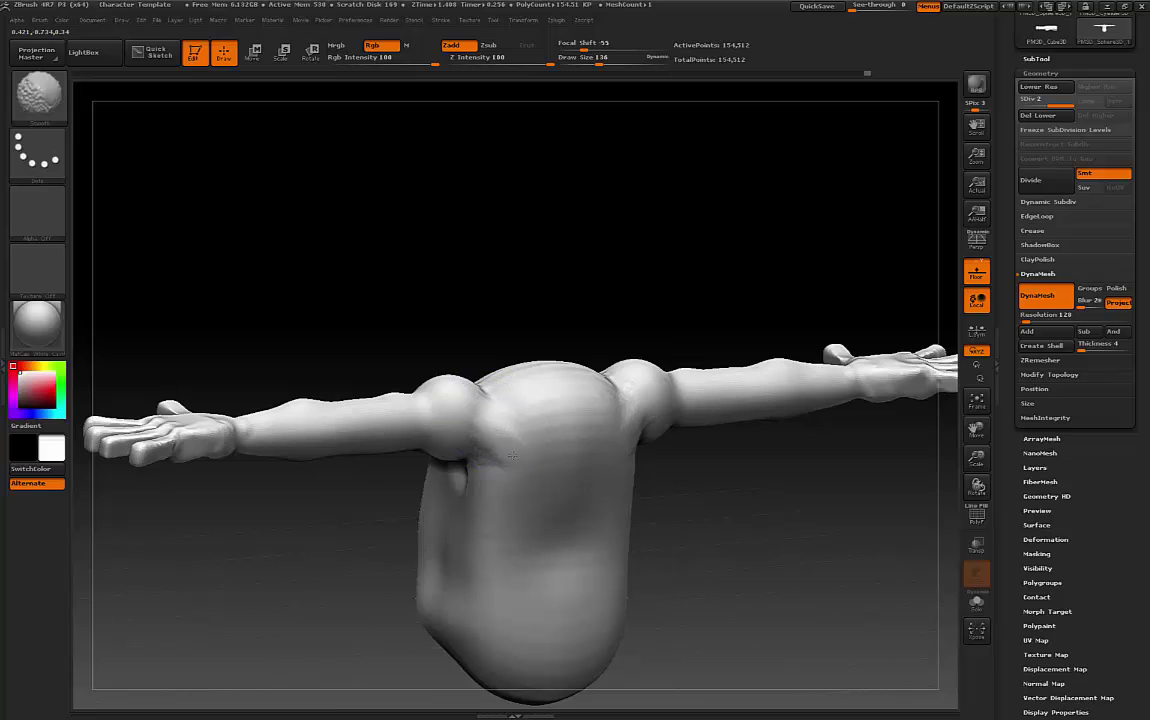
left_click_drag(512, 456, 486, 462, "shift")
mouse_move(732, 539)
left_mouse_down()
mouse_move(707, 511)
mouse_move(668, 537)
mouse_move(617, 502)
left_mouse_up()
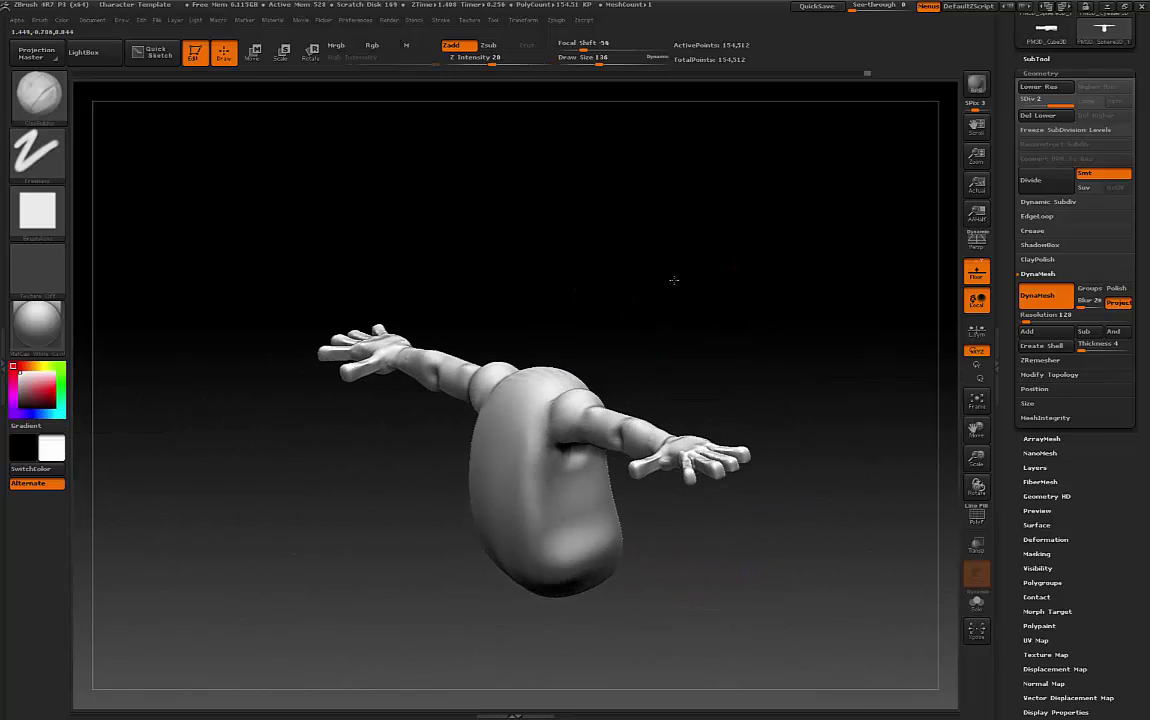